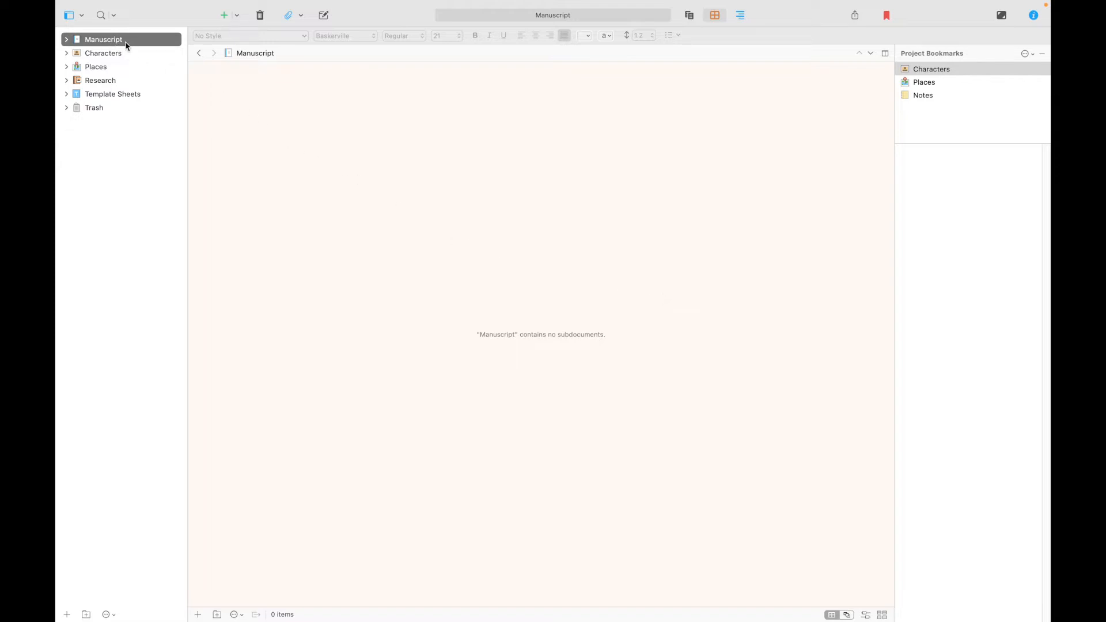
Create three new folders inside the Manuscript
click(236, 17)
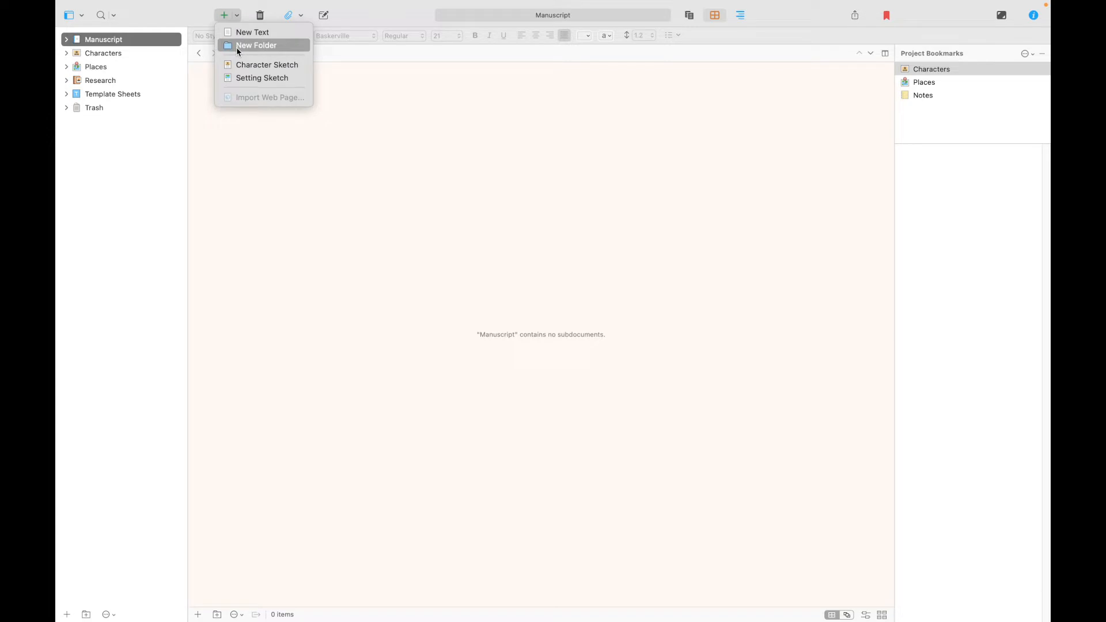
click(237, 46)
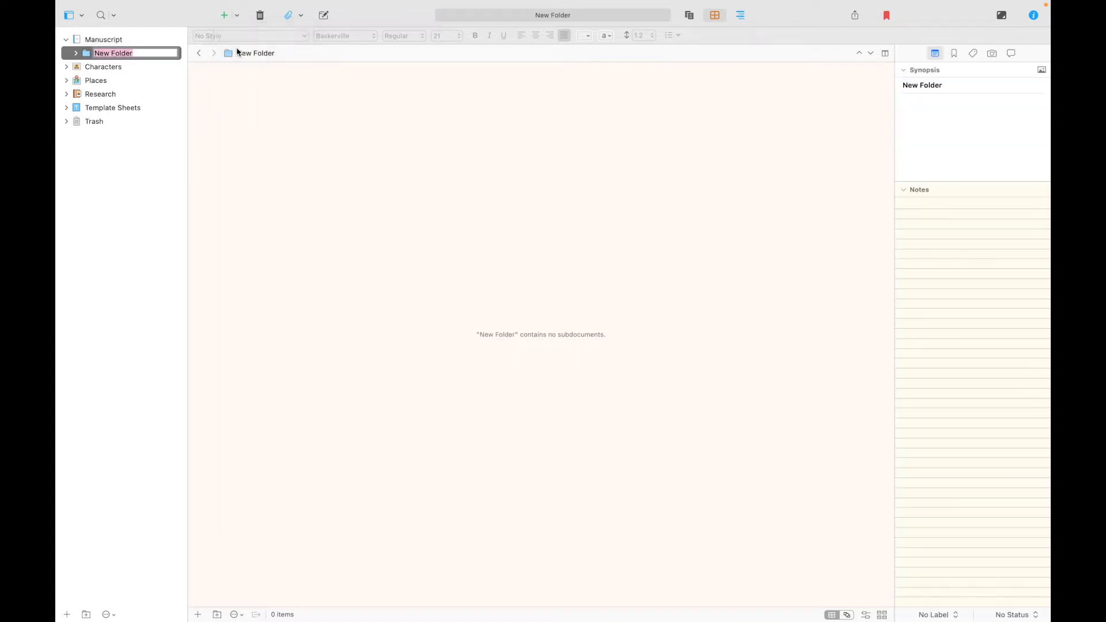
click(238, 17)
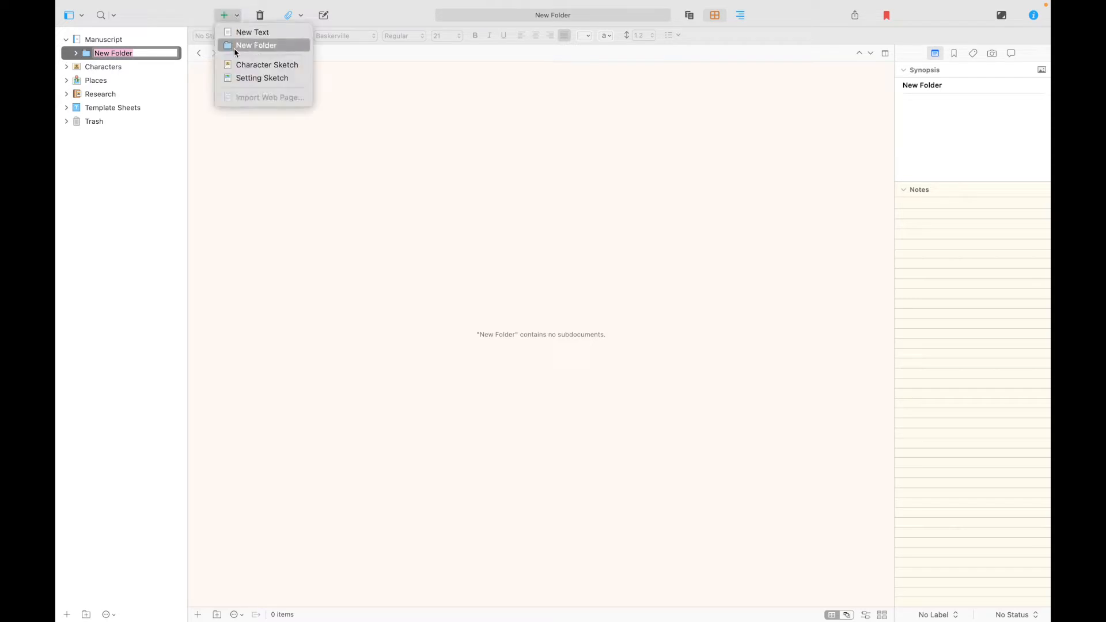
click(233, 47)
click(237, 18)
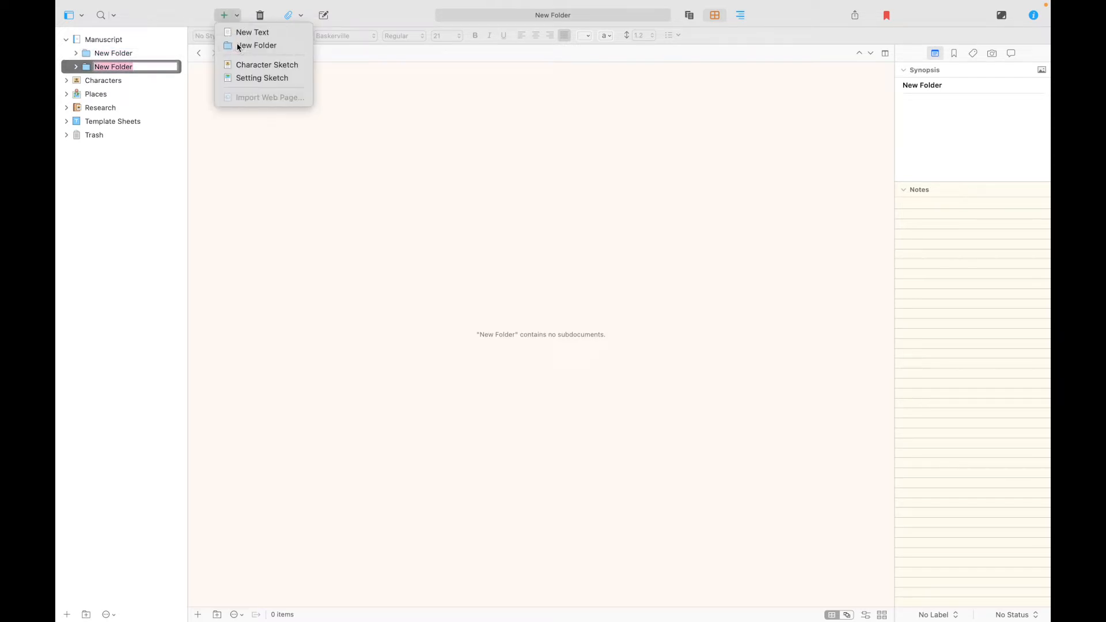
click(236, 46)
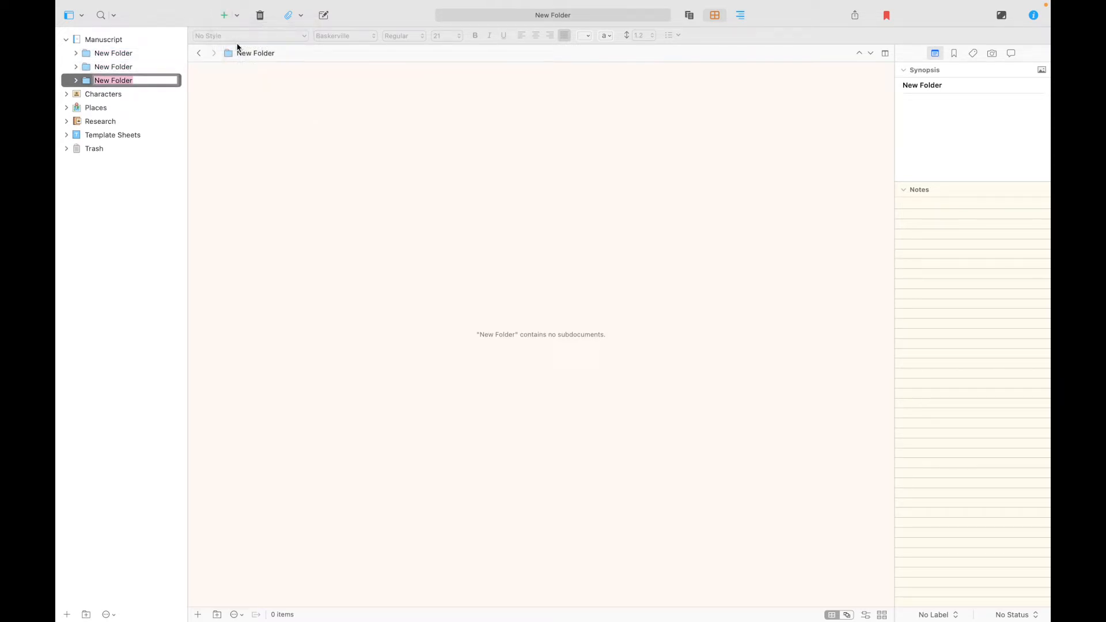
Rename the three Manuscript folders, in order, as Act 1, Act 2 and Act 3
click(141, 54)
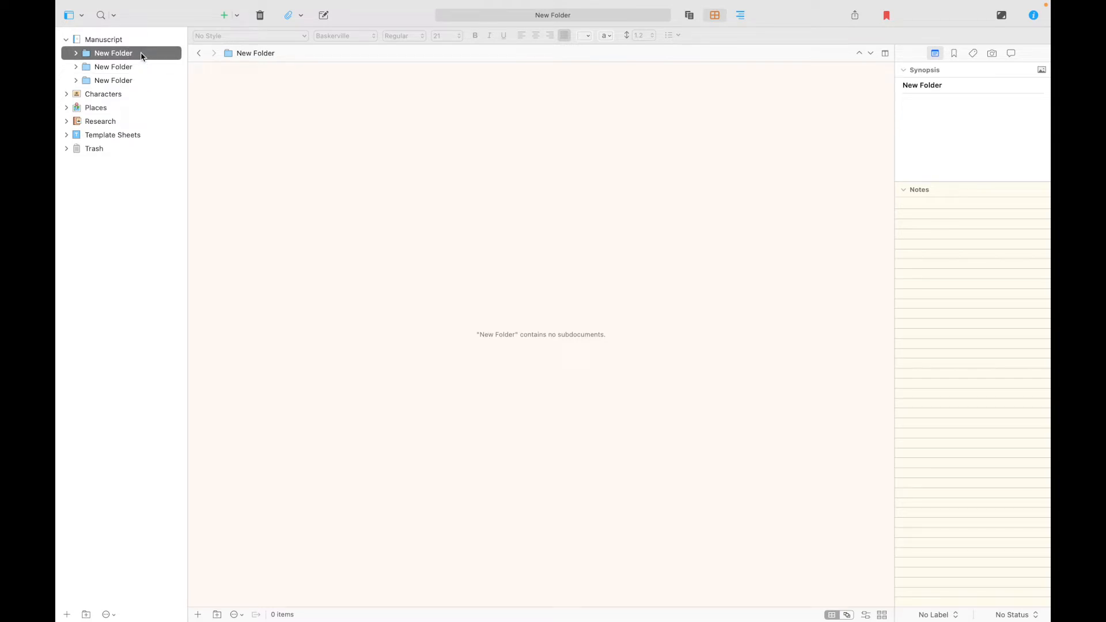
click(142, 56)
text(Act 1)
key(Return)
double_click(119, 68)
text(Act 2)
key(Return)
double_click(122, 80)
text(Act 3)
click(164, 196)
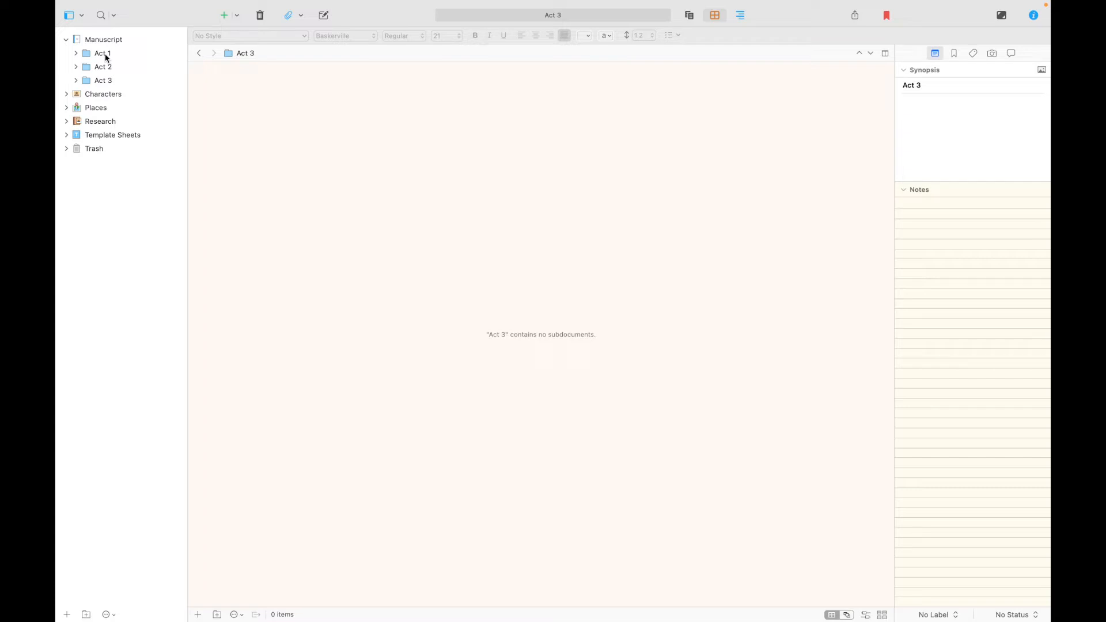
Change the Act 1 folder's icon to Notes (Green Notepad) and the Act 2 folder's icon to Notes (Red Notepad)
right_click(107, 58)
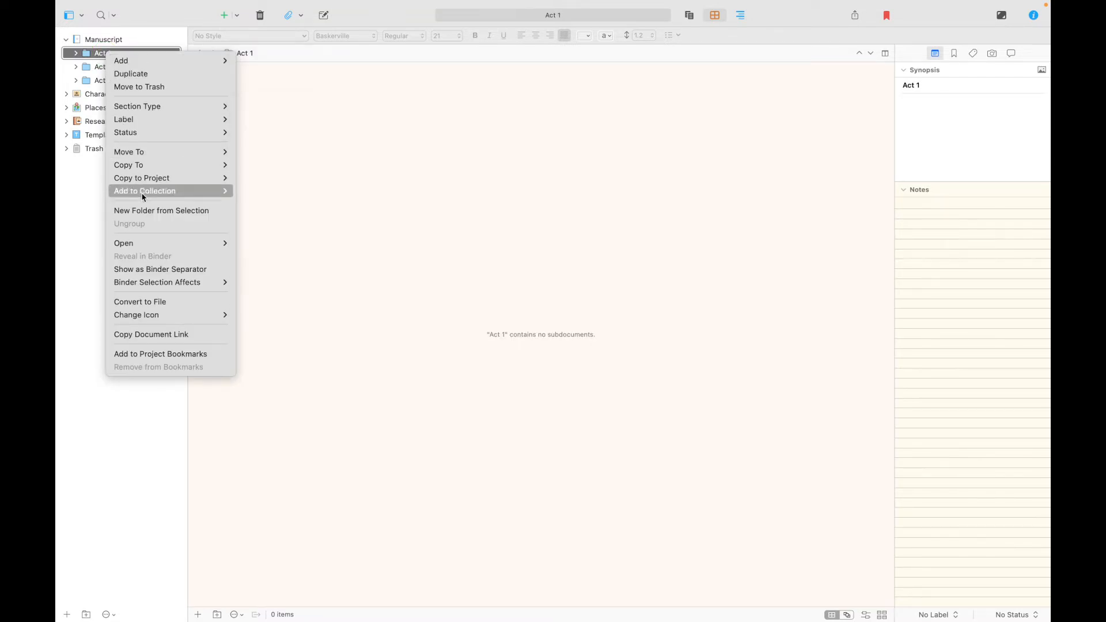
mouse_move(196, 316)
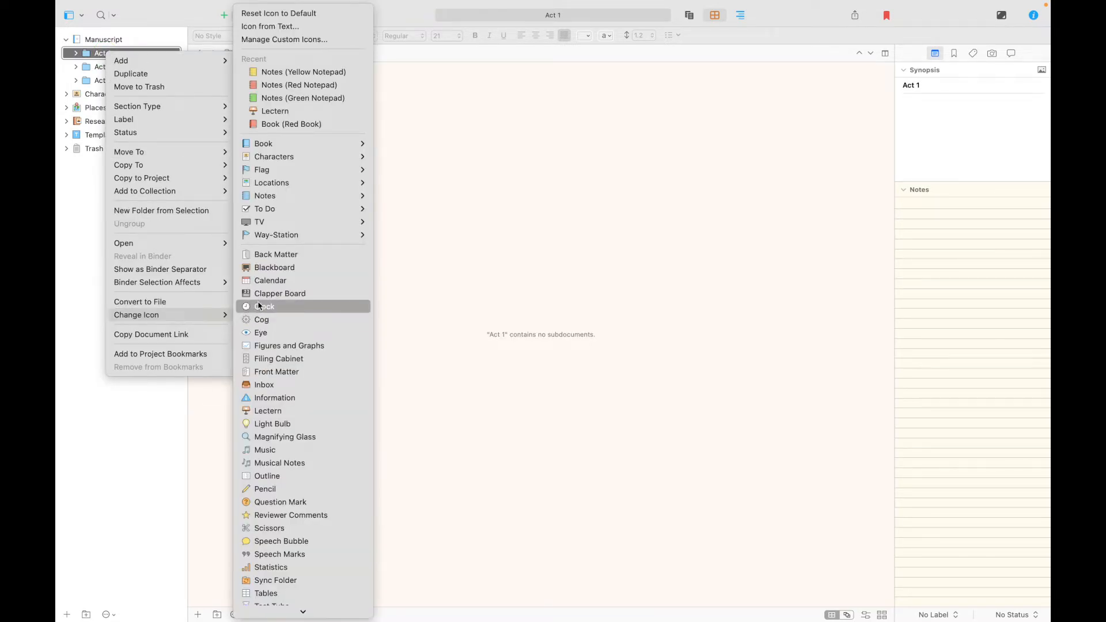
click(282, 99)
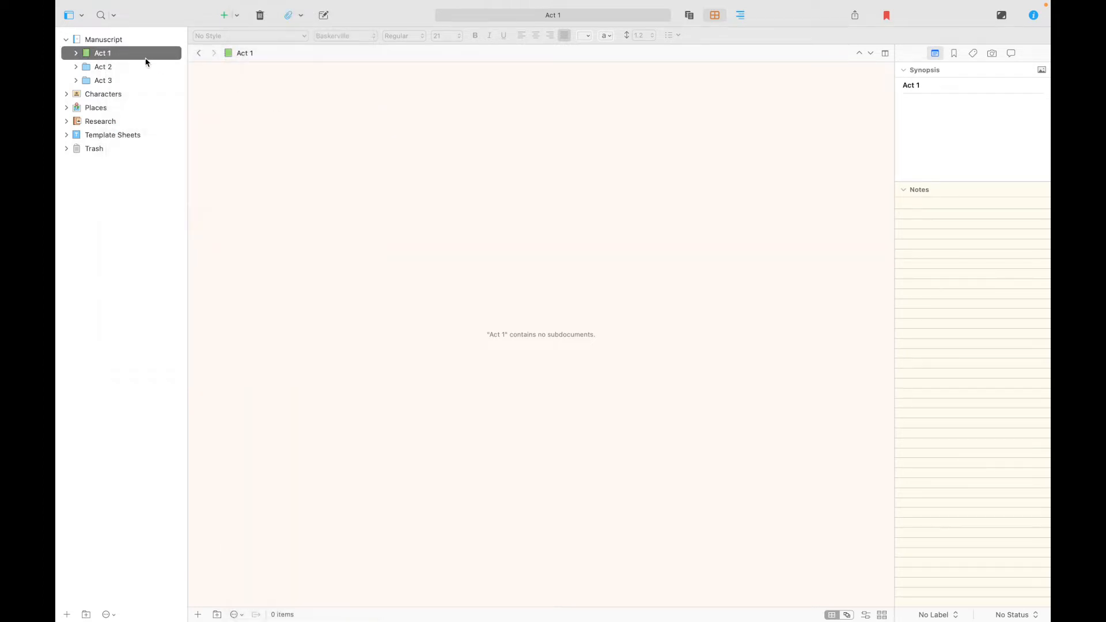
right_click(109, 68)
mouse_move(161, 326)
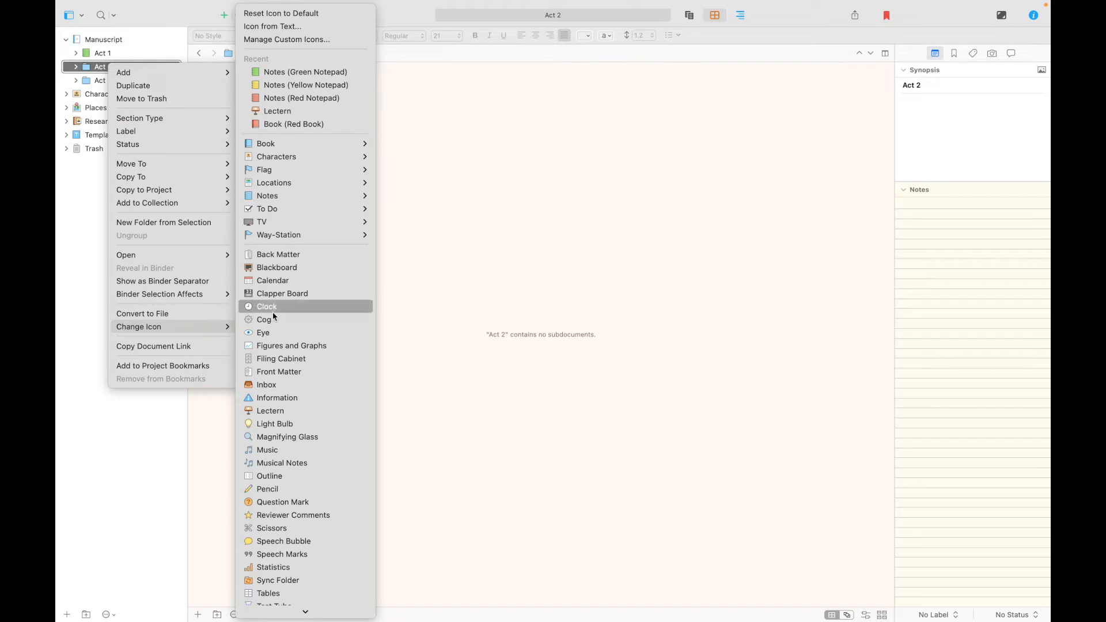
click(300, 99)
Change the Act 3 folder's icon to Notes (Yellow Notepad)
click(113, 81)
right_click(114, 86)
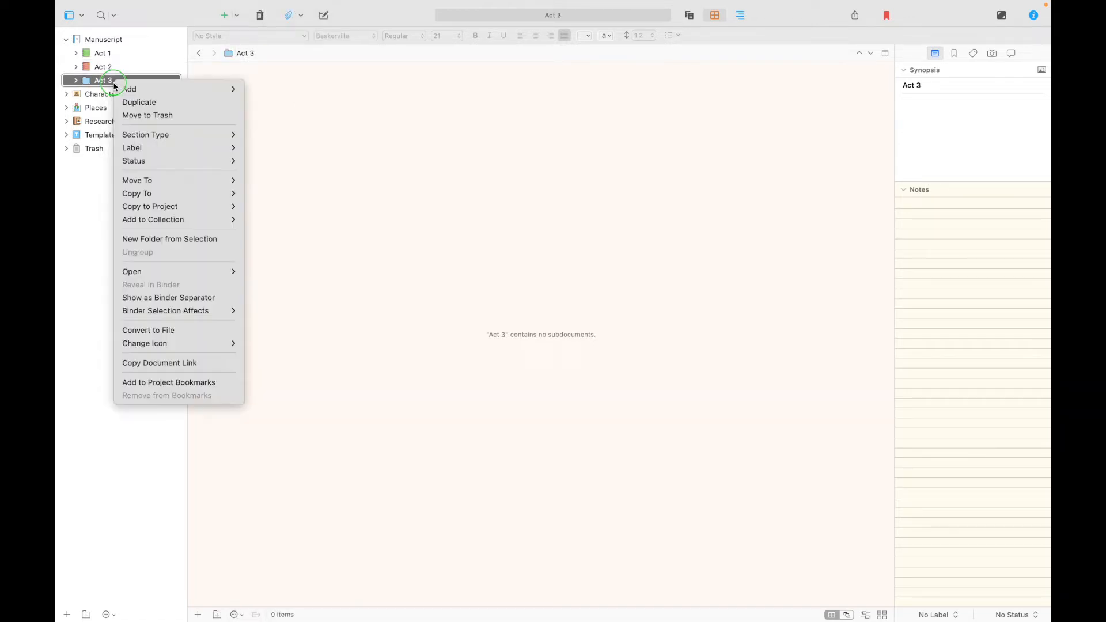
mouse_move(170, 347)
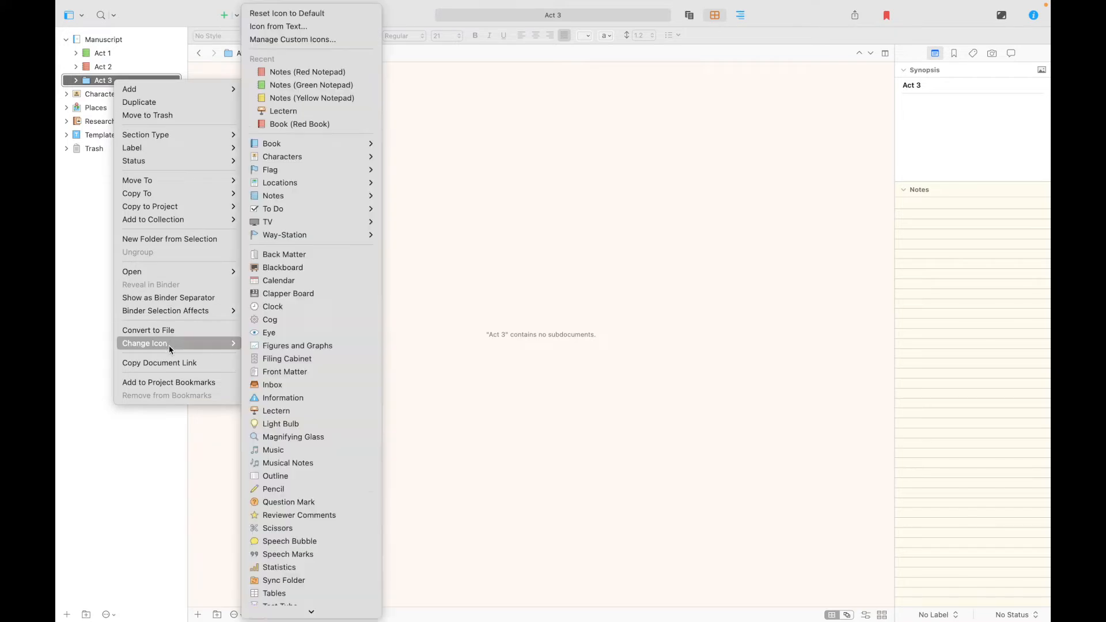
click(312, 99)
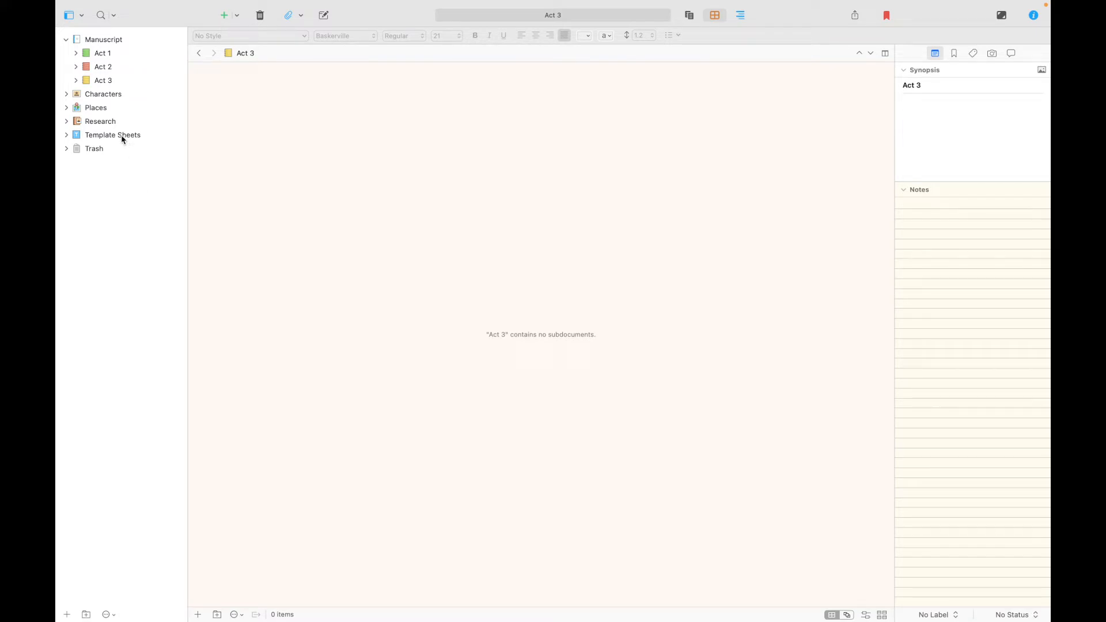
Add two new text documents inside the Act 1 folder
click(76, 54)
click(88, 54)
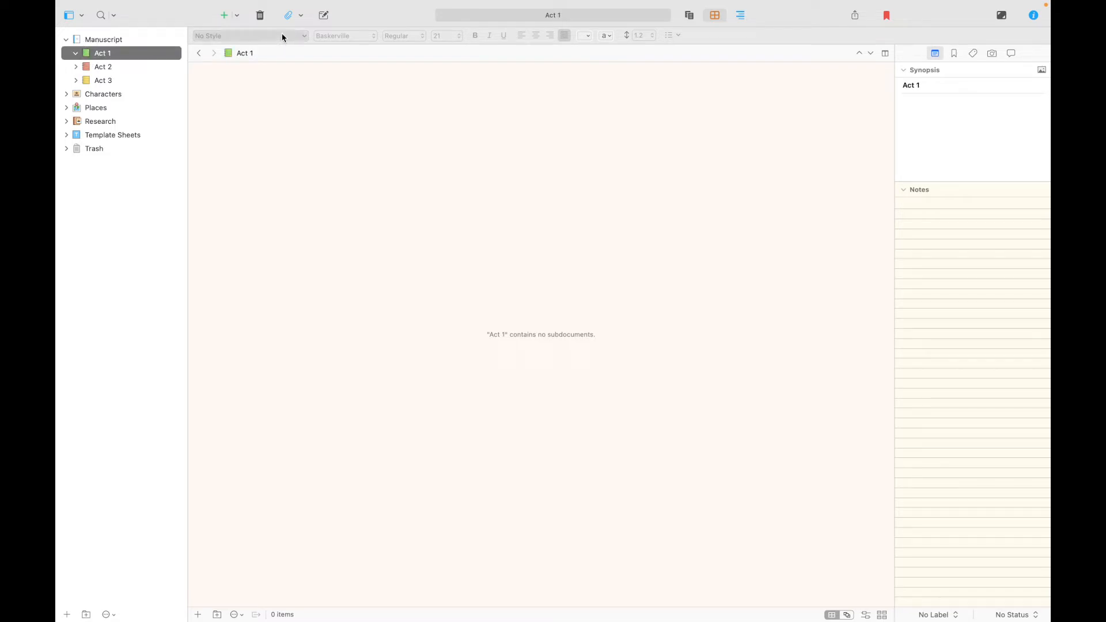
click(236, 15)
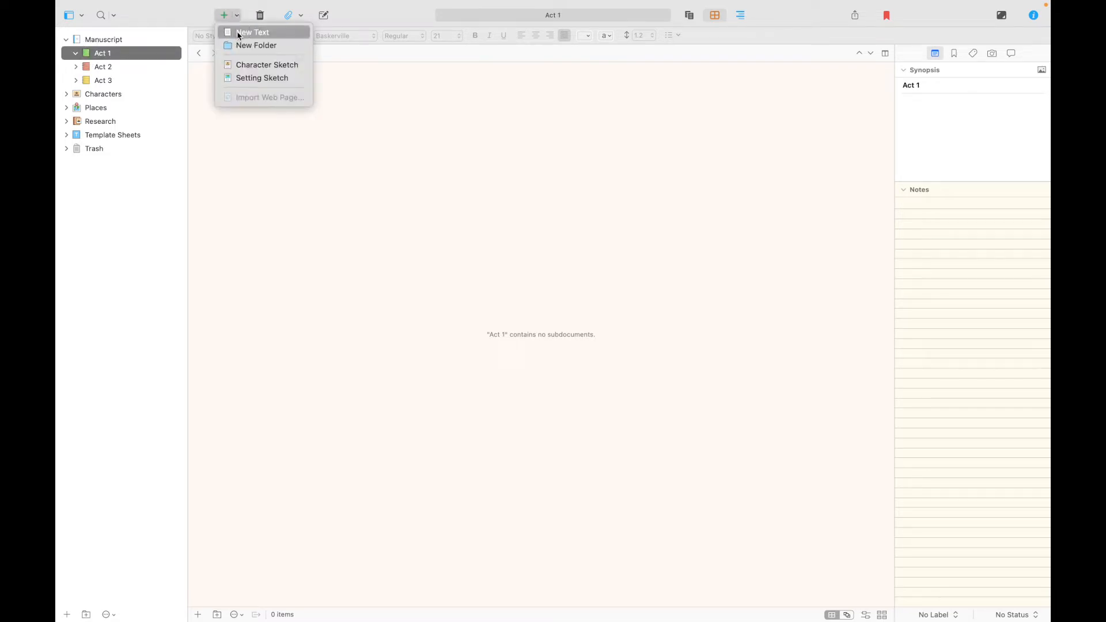
click(238, 33)
click(236, 15)
click(238, 33)
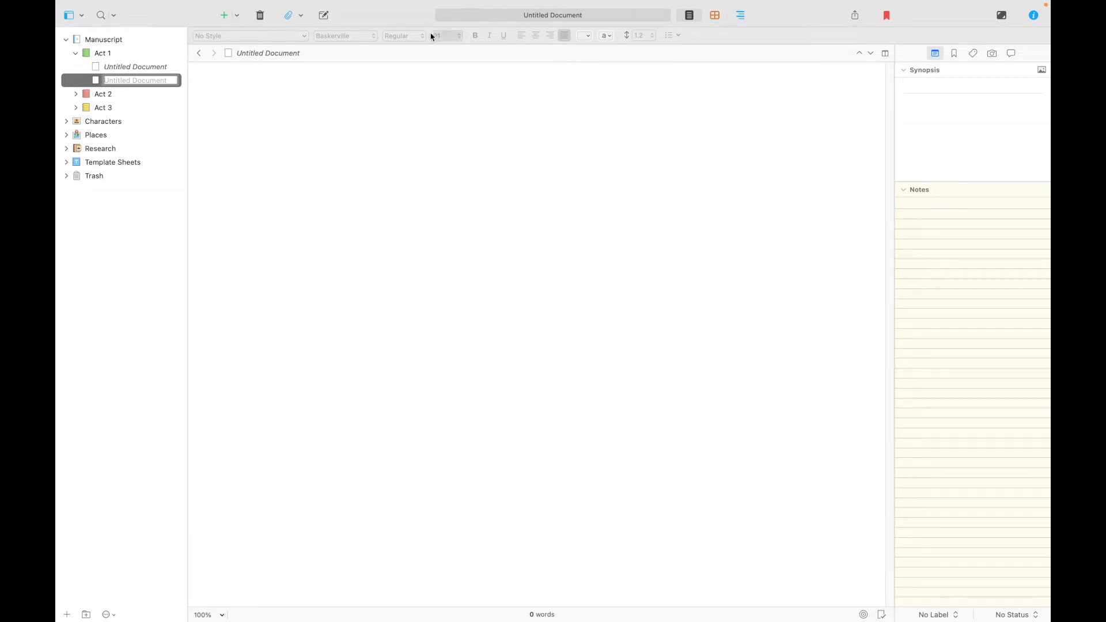
Show the Act 1 folder's documents as index cards on the corkboard
click(716, 18)
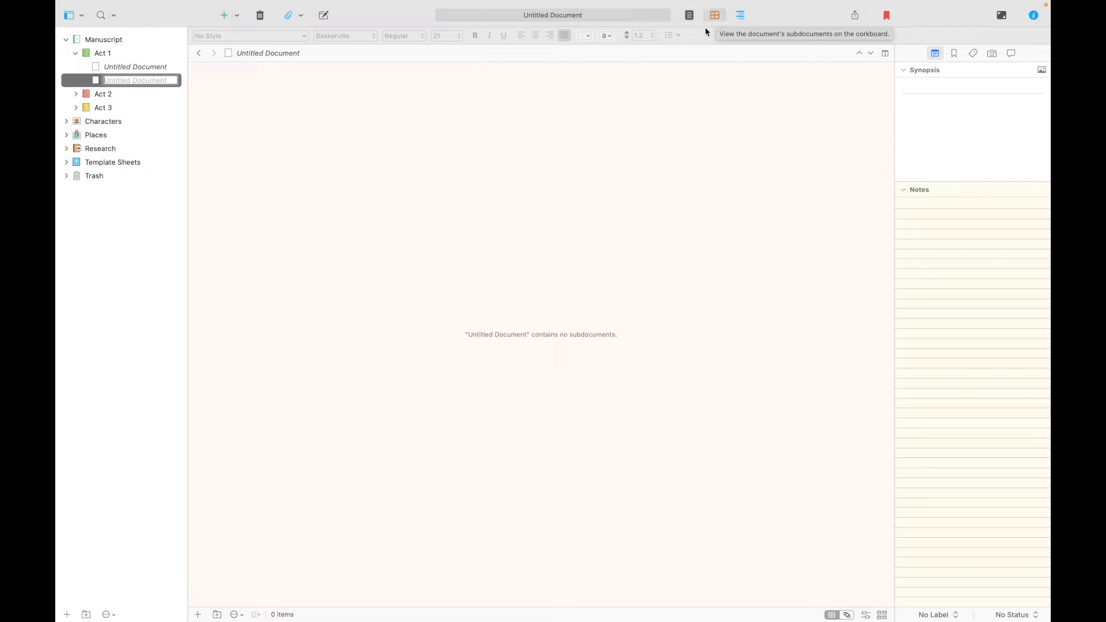
click(105, 54)
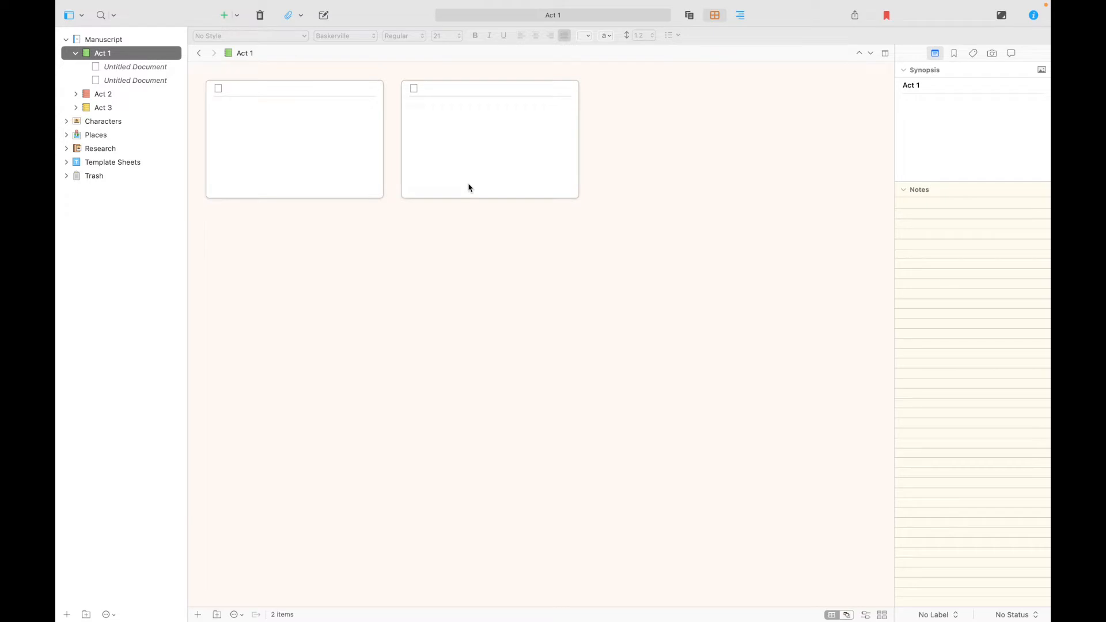
click(363, 292)
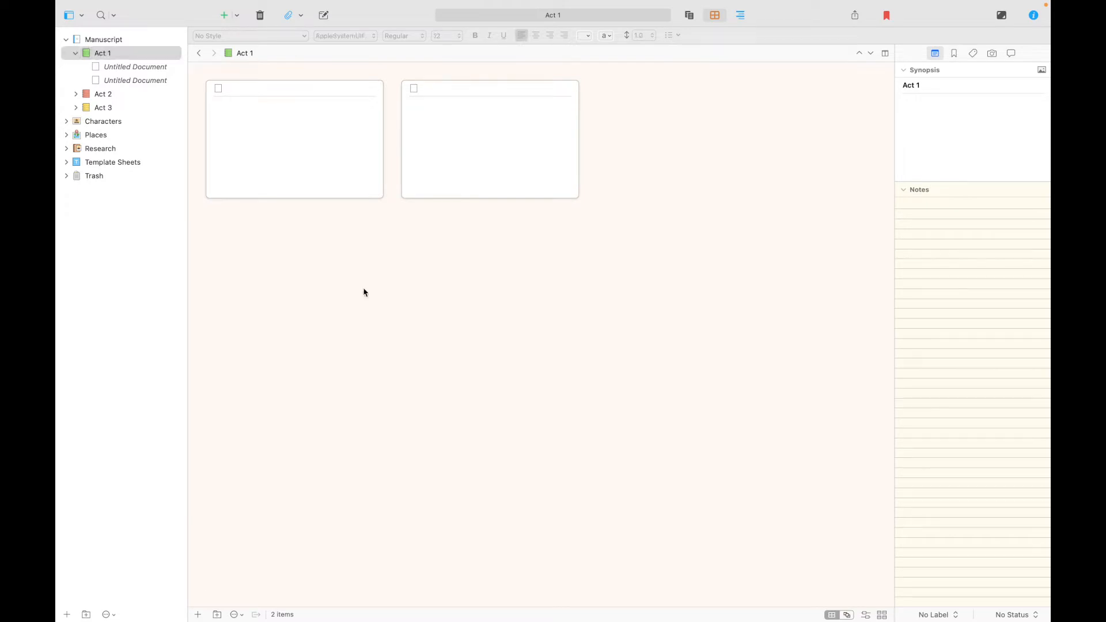
Write the first card's synopsis: "Vernon Dursley hates magic and anything that doesn't fit into his cookie cutter neighborhood and life."
click(259, 136)
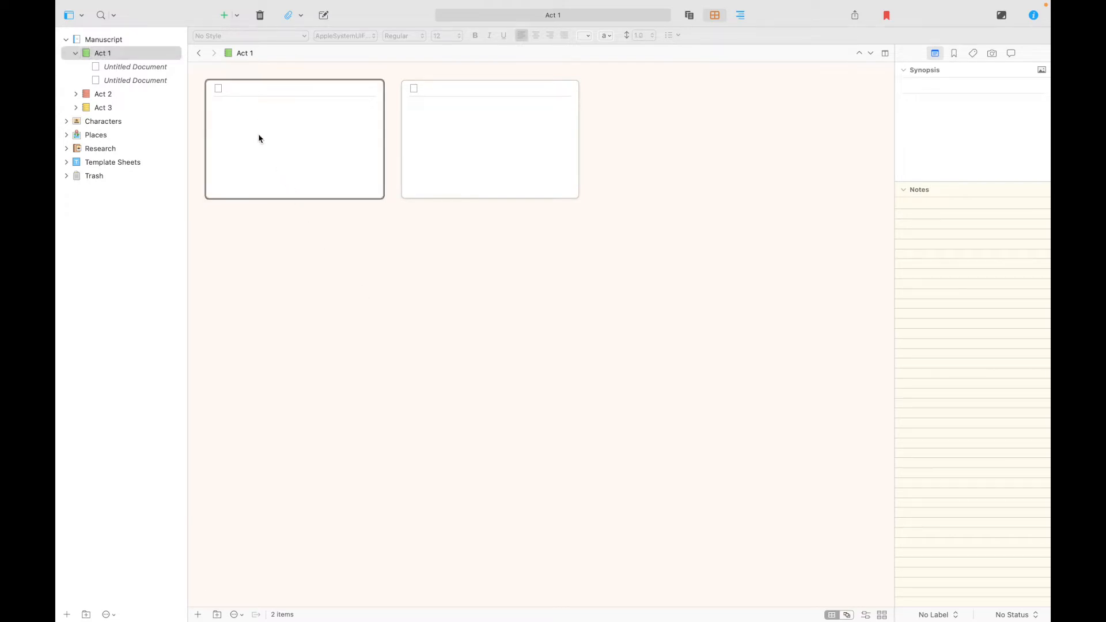
text(Vernon Dursley hates magic and anything that doesn't fit into)
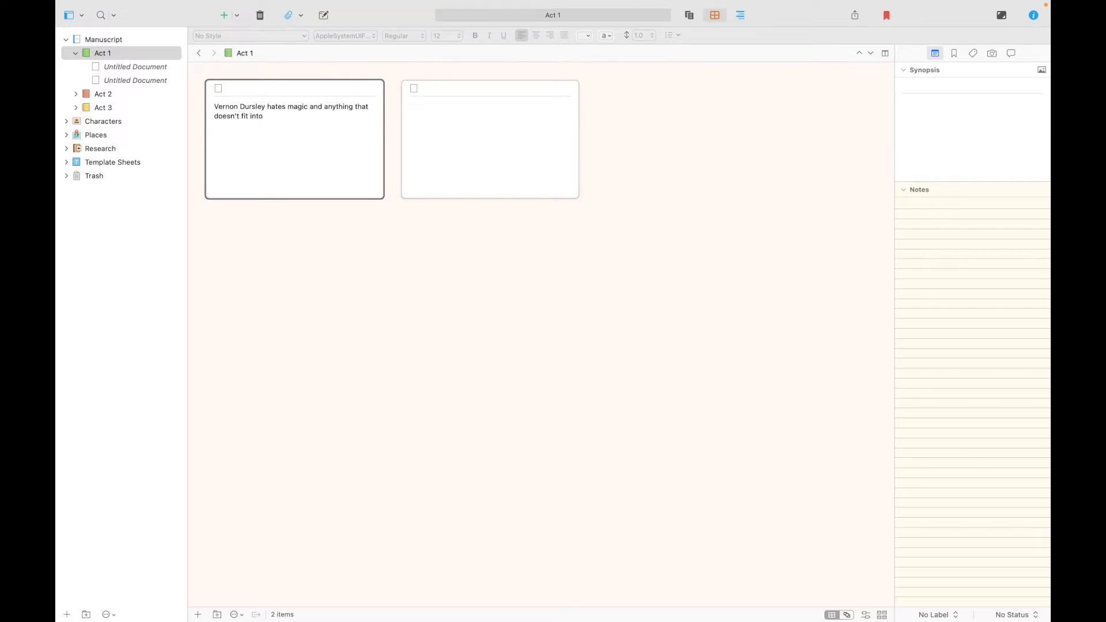
text(his cookie cutter neighborhood and life.)
Write the second card's synopsis: "Dumbledore meets McGonagall. They drop off Harry Potter in front of his aunt and uncle's doorstep."
click(461, 161)
click(428, 118)
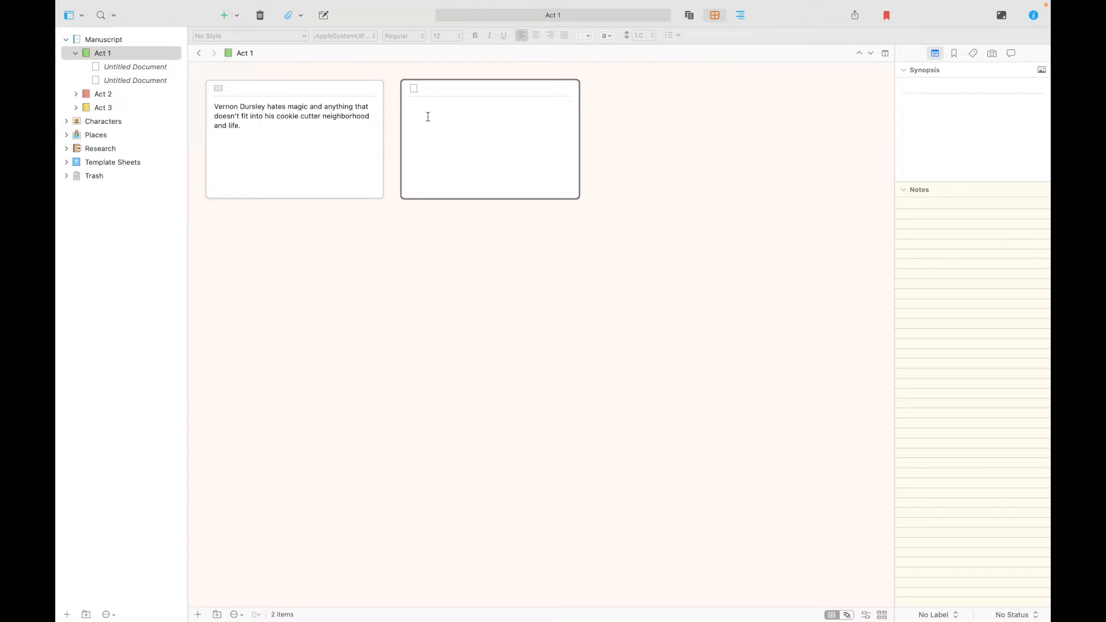
text(Dumbledore meets McGonagall. They drop off Harry P)
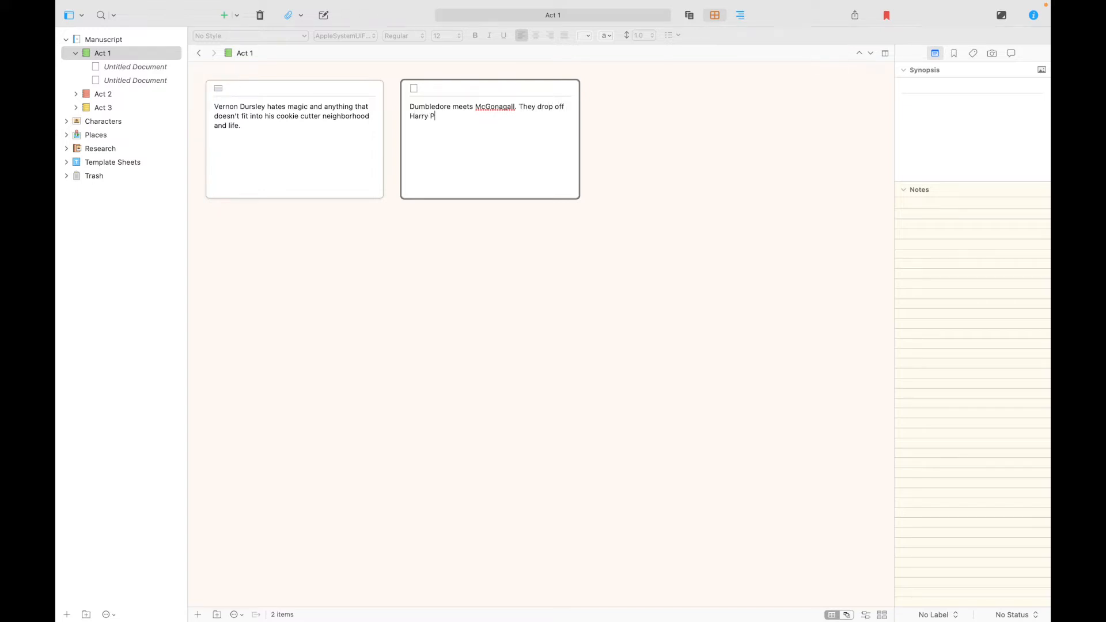
text(otter in front of his aunt and uncle's doorstep.)
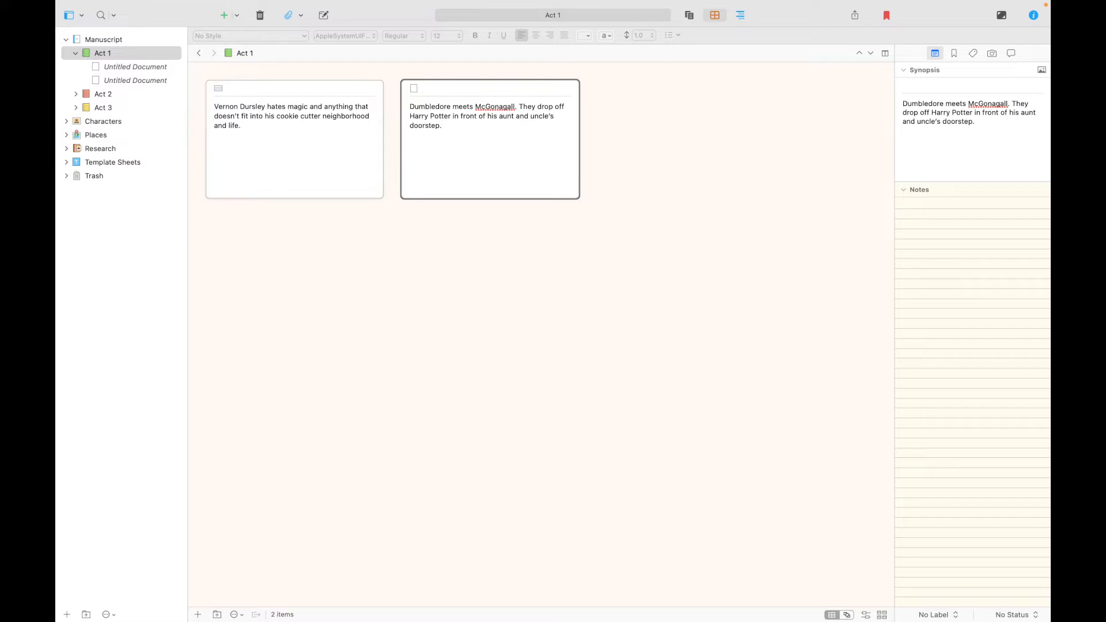
Create a new folder at the start of Act 1 and put both text documents inside it
click(123, 59)
click(236, 15)
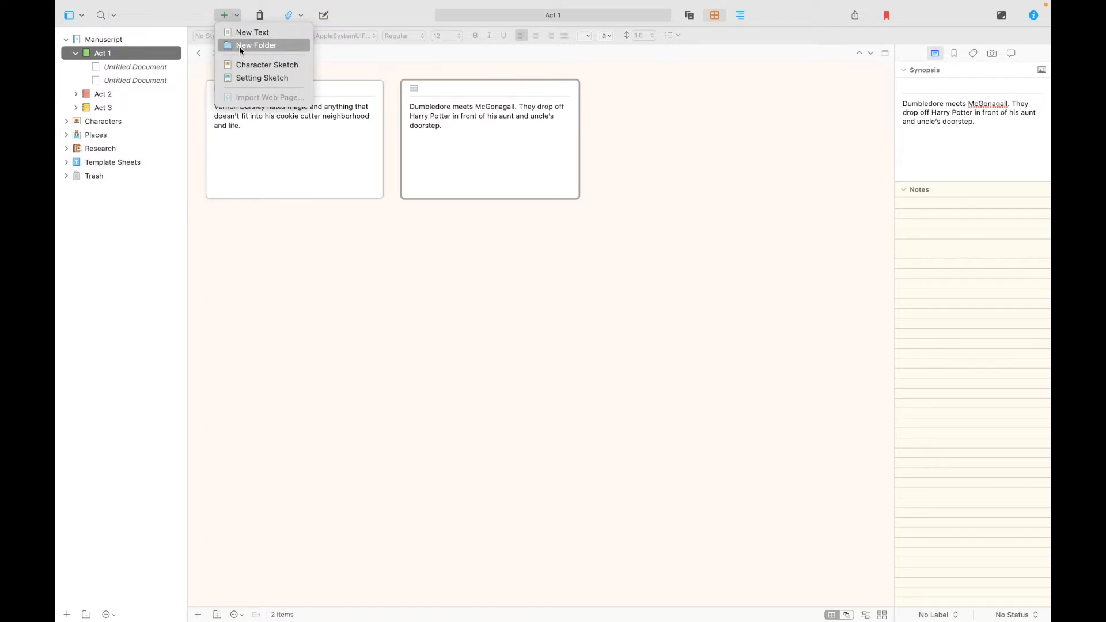
click(241, 45)
drag(88, 95, 112, 68)
click(117, 92)
shift+click(115, 81)
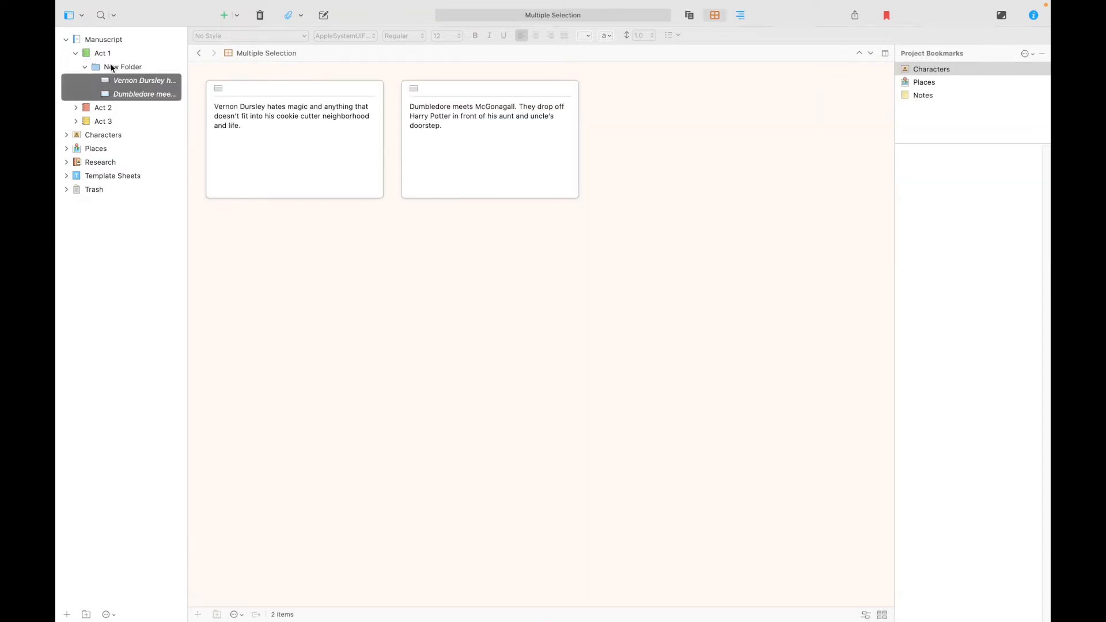
Title the new folder's two index cards "Normal day for Vernon Dursley" and "Harry is left with relatives"
click(116, 68)
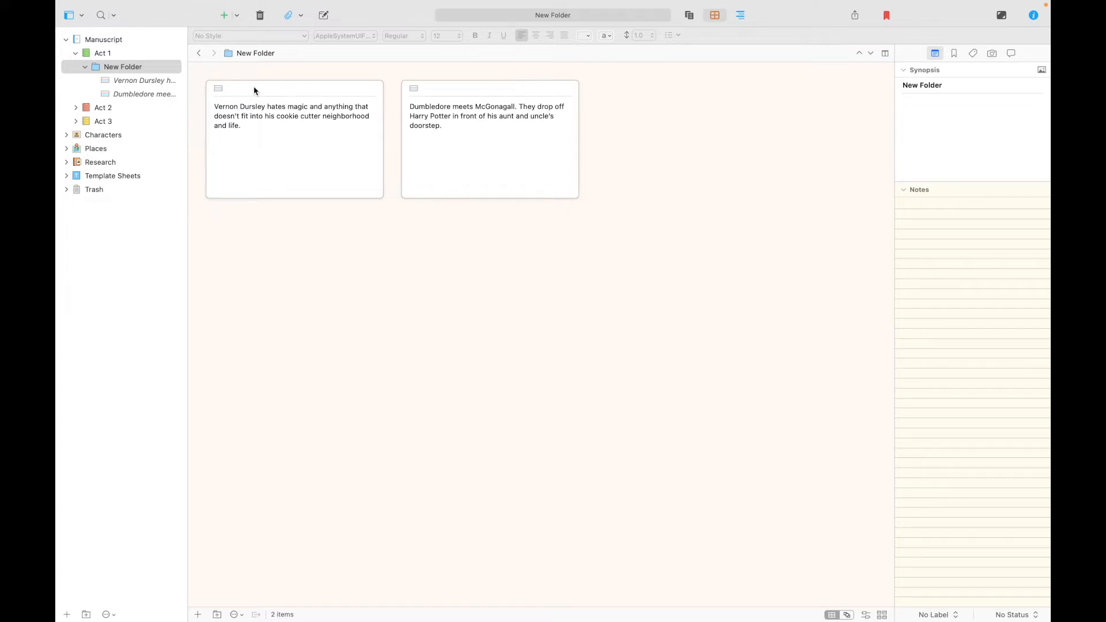
click(237, 88)
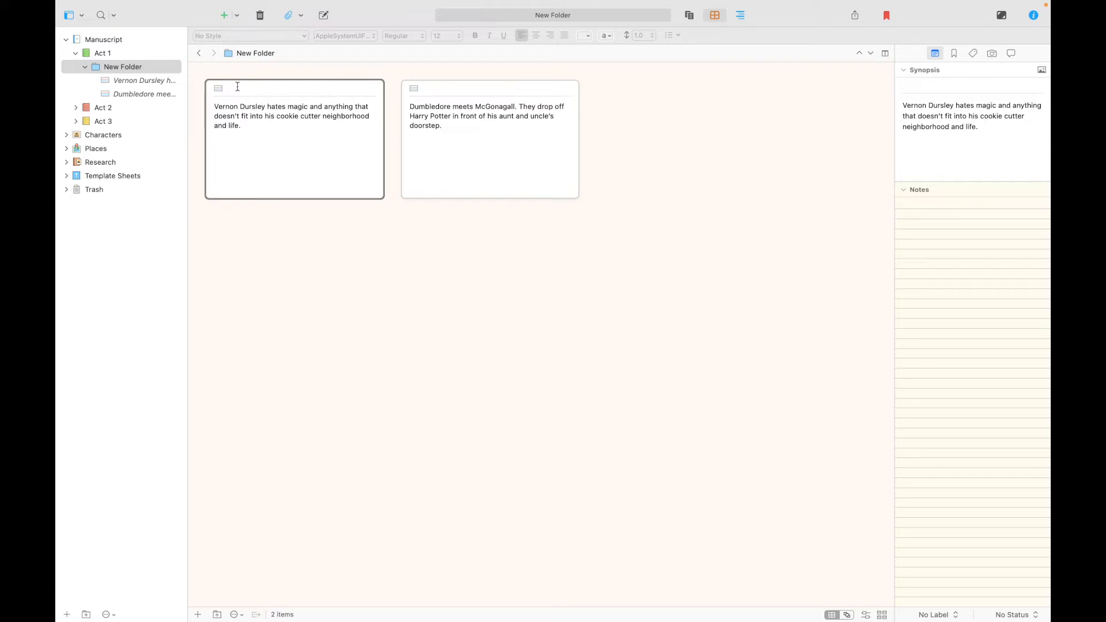
text(Normal day for Vernon Dursley)
key(Tab)
key(Tab)
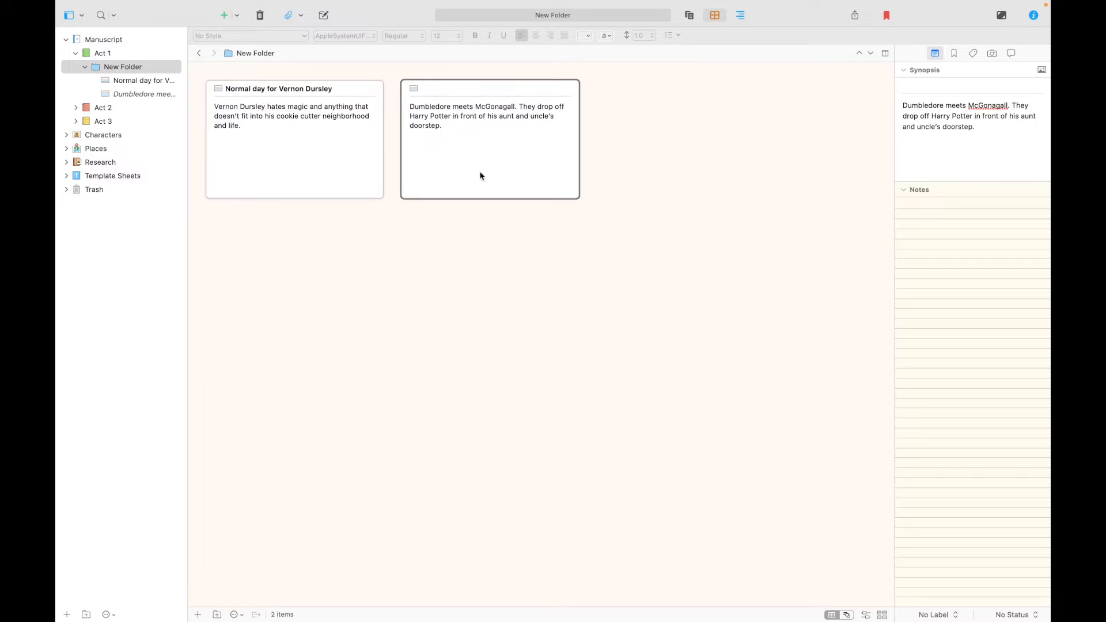
text(Harry is left with relatives)
click(123, 264)
Widen the binder to fit the full document titles and rename the new folder in Act 1 as Chapter One
drag(187, 50, 234, 52)
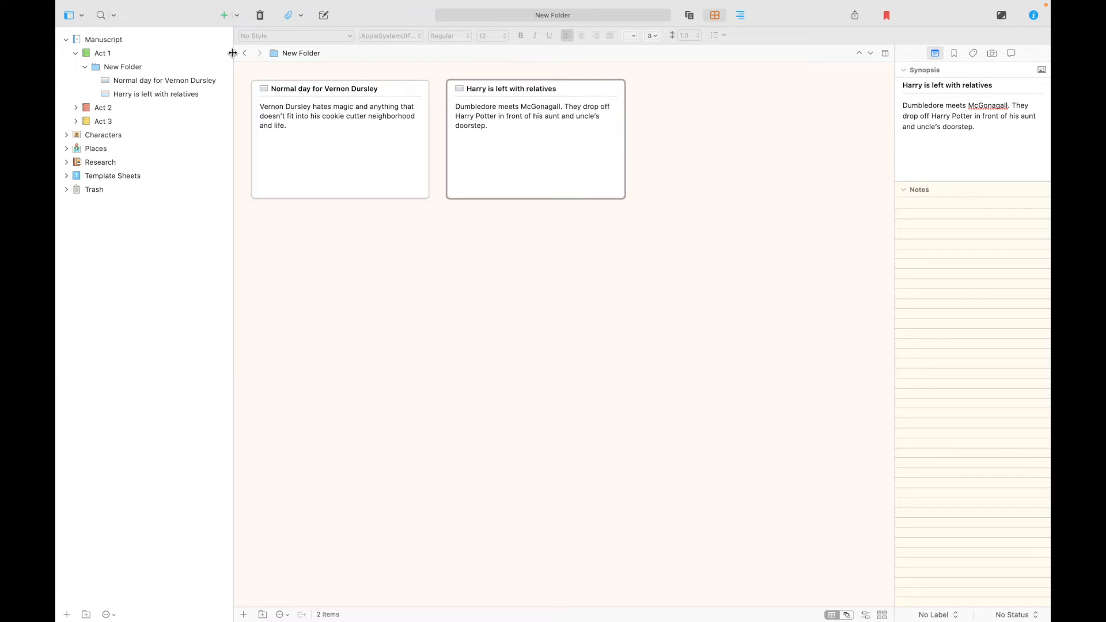
double_click(113, 68)
text(Chapter One)
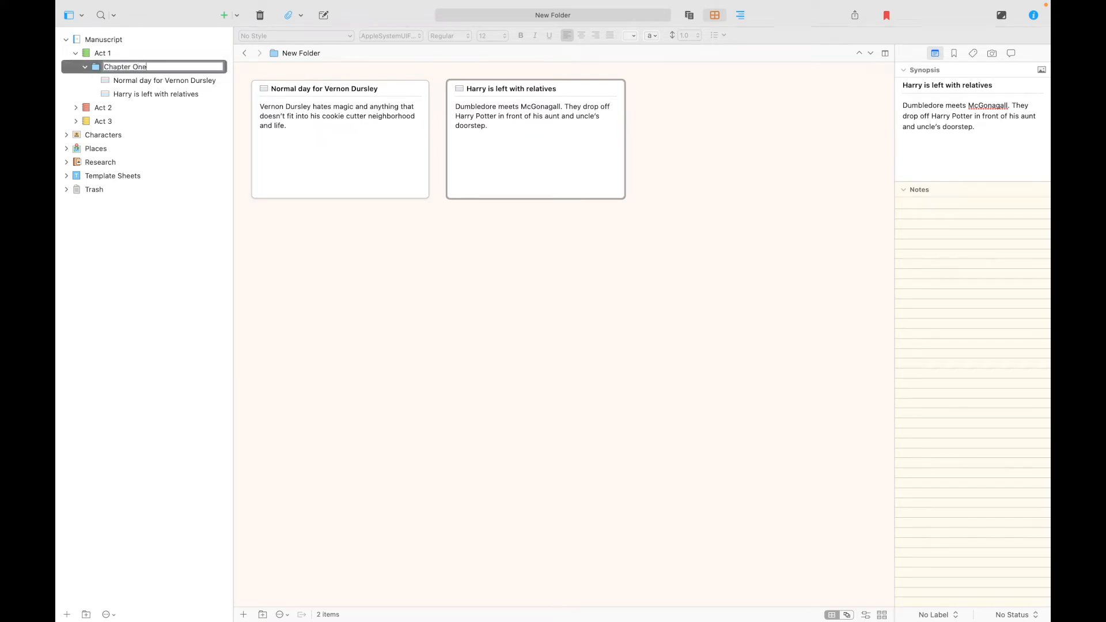
key(Return)
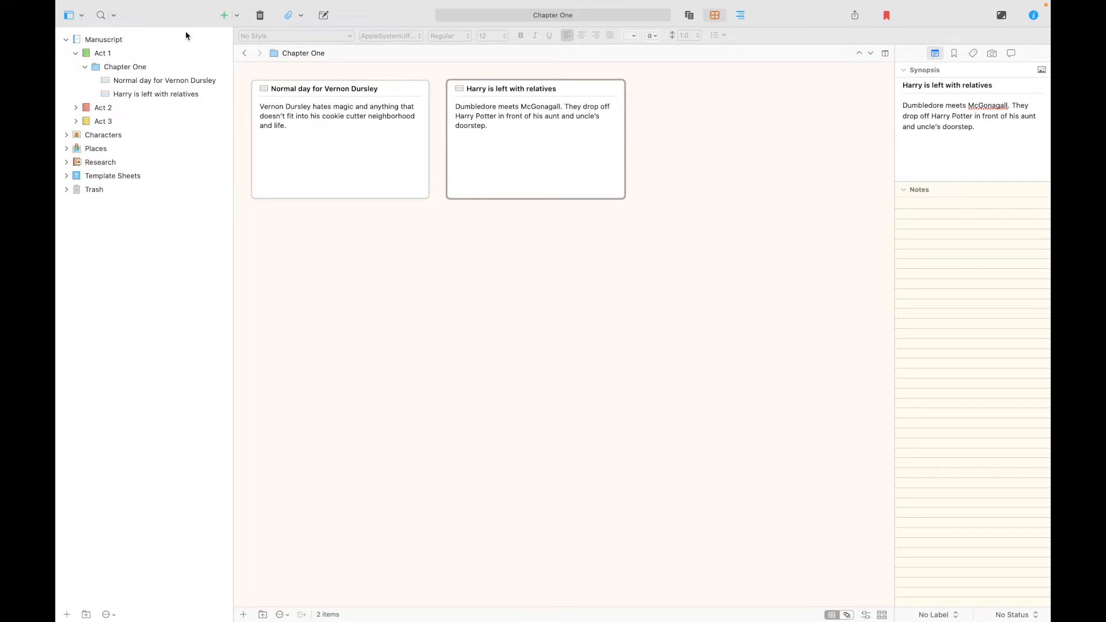
Open the "Normal day for Vernon Dursley" document in Chapter One
click(140, 69)
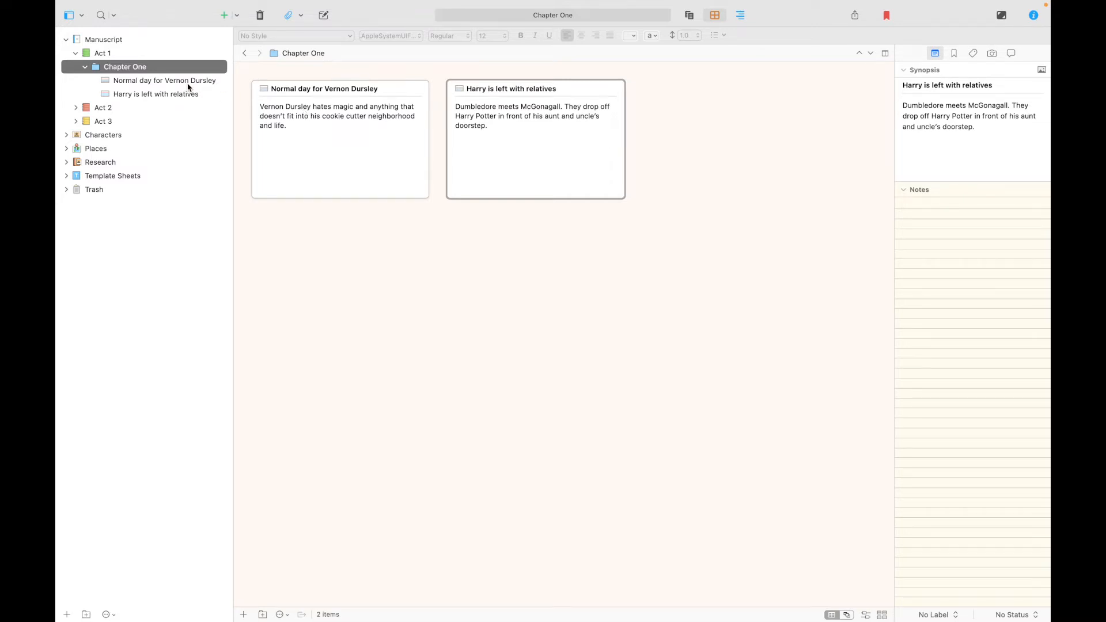
click(188, 86)
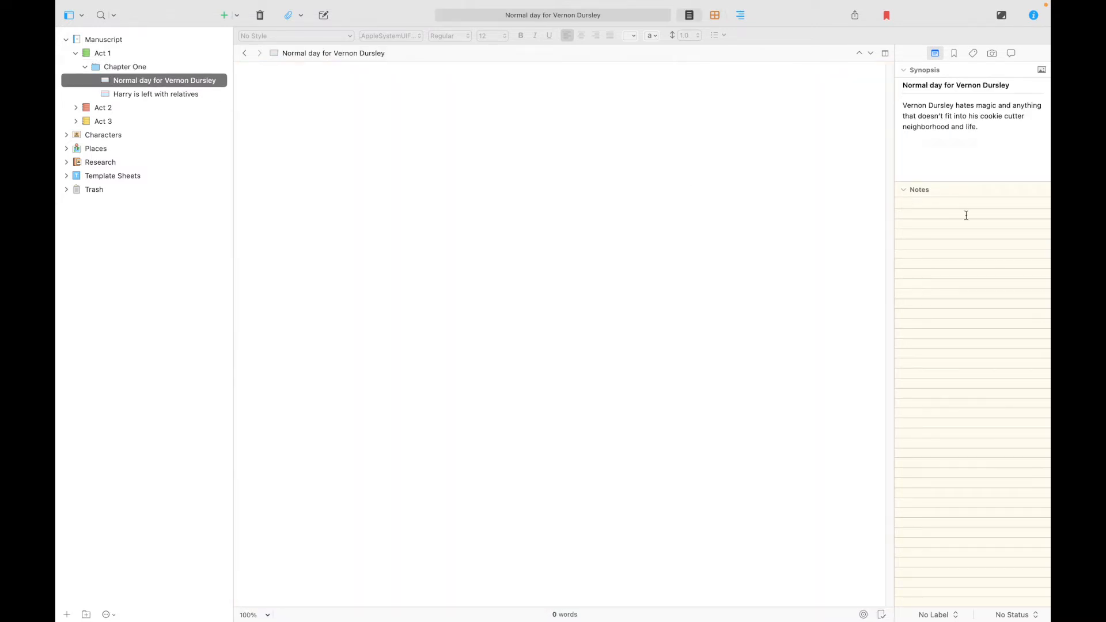
Write the scene note "A snapshot of the Dursleys and how they hate magic and anything that doesn't fit into their cookie cutter neighborhood and lives."
click(907, 213)
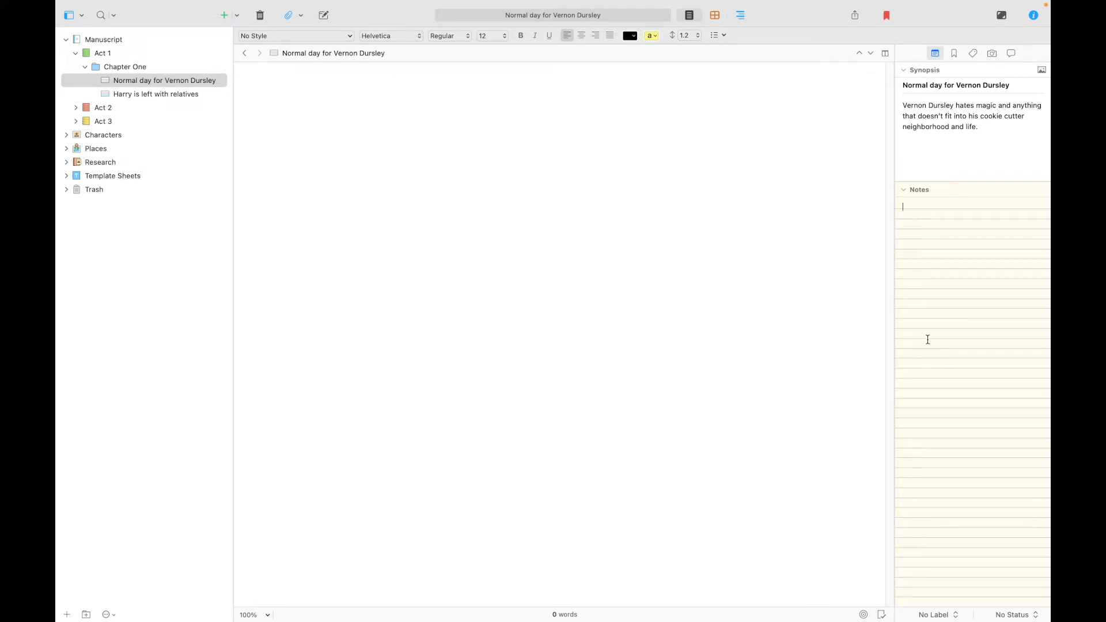
text(A snapshot of the Dursleys and how they hate magic and)
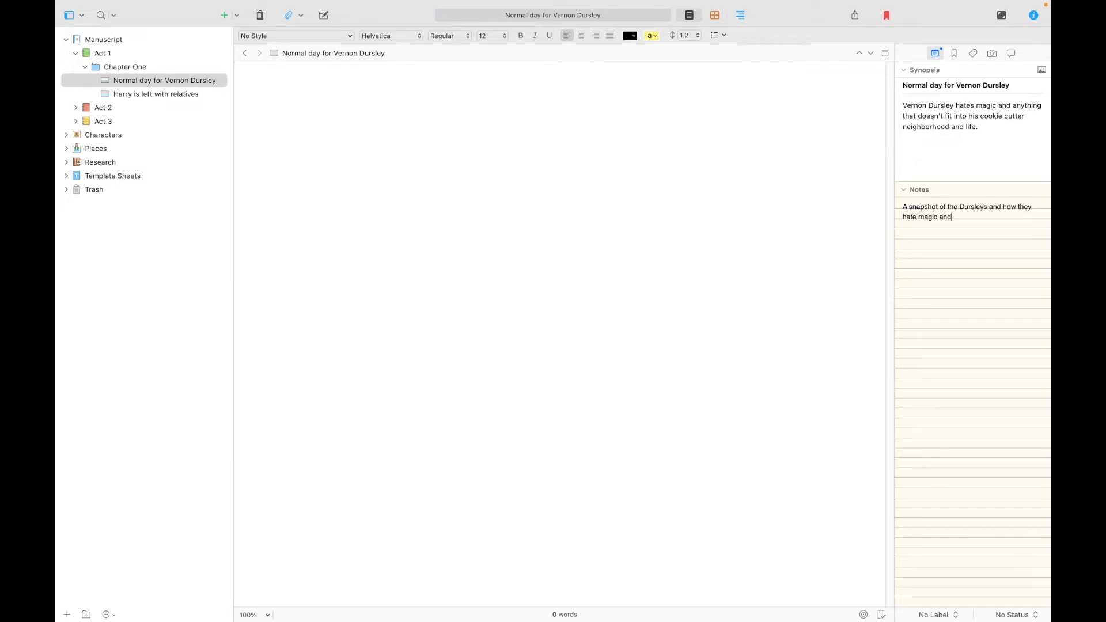
text( anything that doesn't fit into their cookie cutter neig)
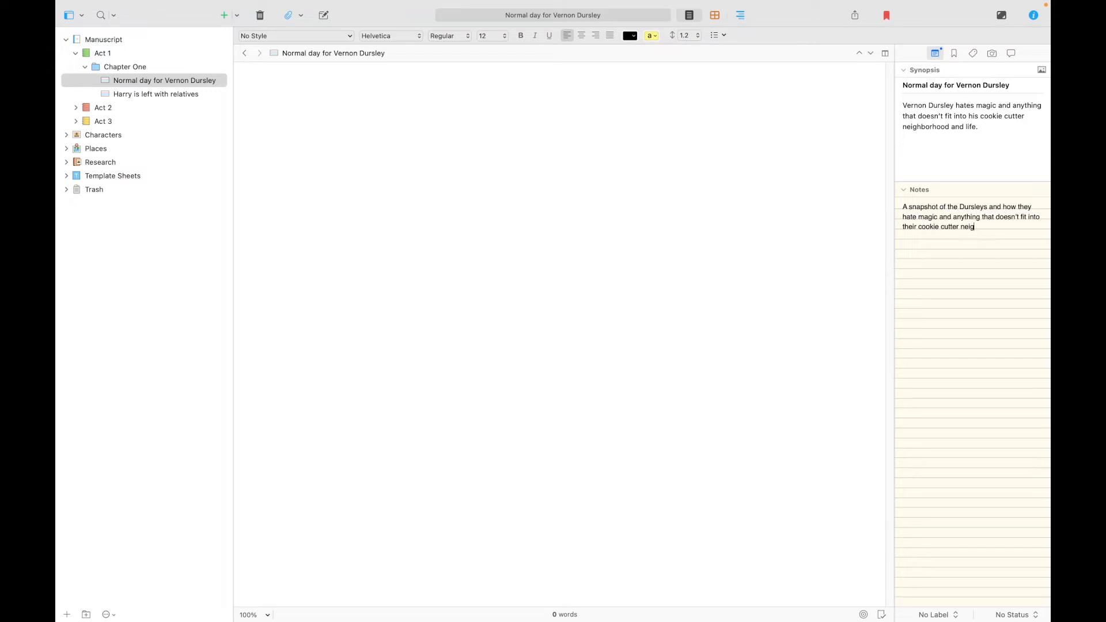
text(hborhood and lives.)
Summarize in the "Harry is left with relatives" notes the strange cat, Dumbledore and McGonagall's introduction, and Hagrid arriving with baby Harry on a flying motorcycle
click(138, 95)
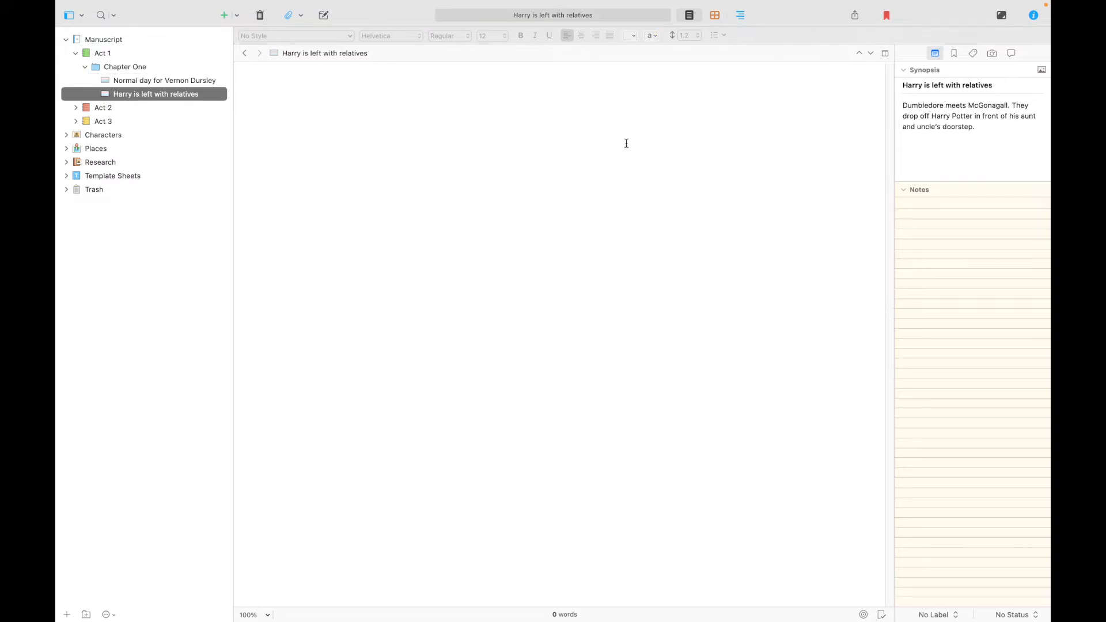
click(925, 231)
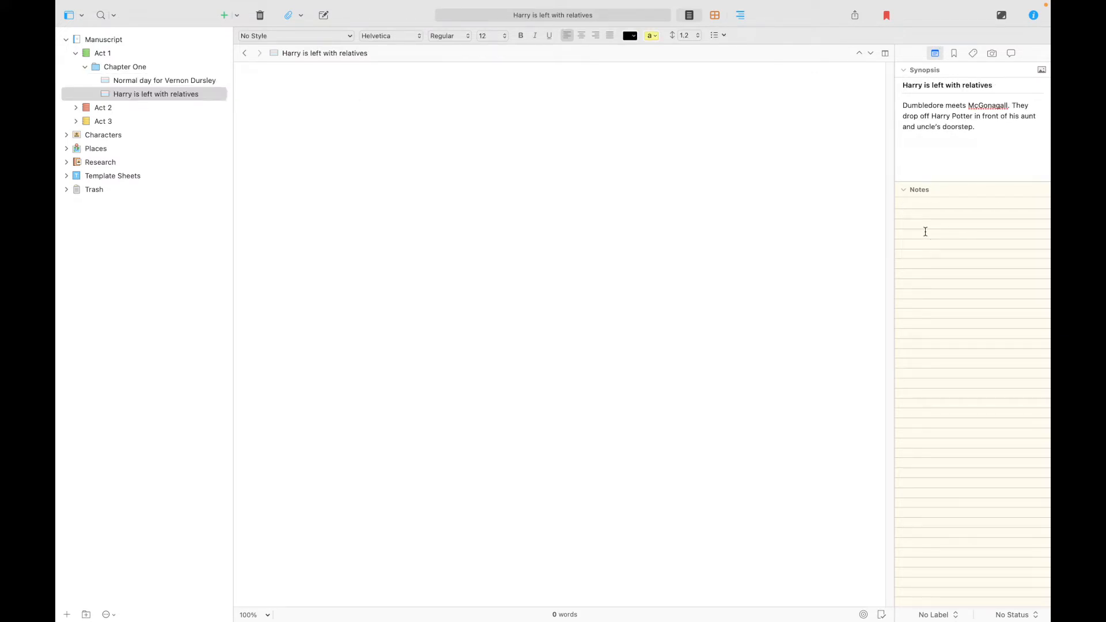
text(A strange cat is hanging out in front of the Dursley's house.)
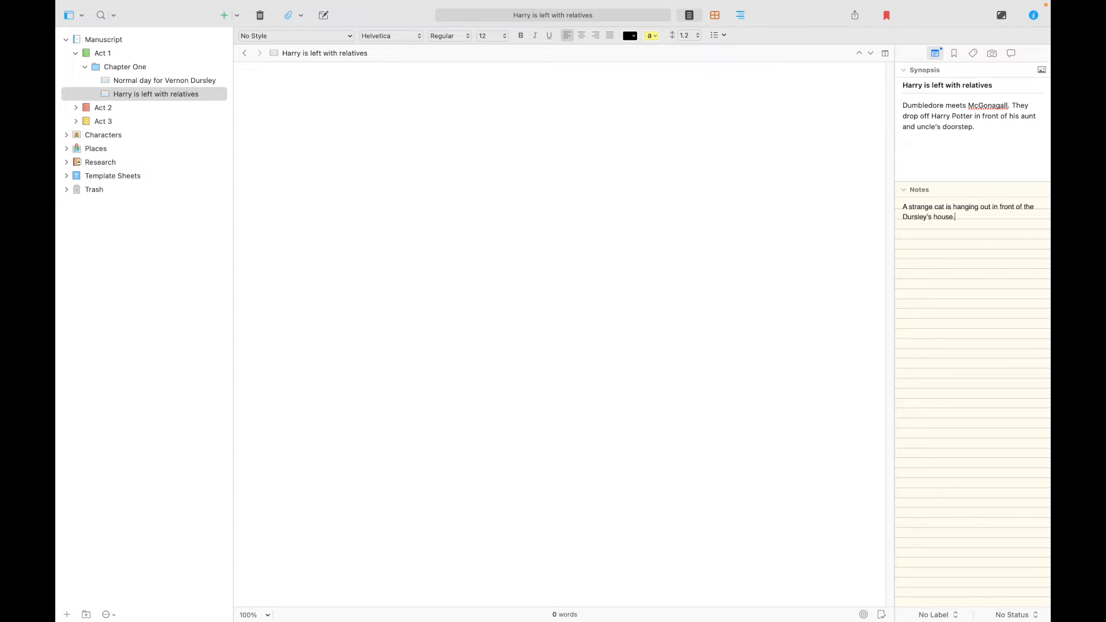
text( A strangeley dressed man appears and meets )
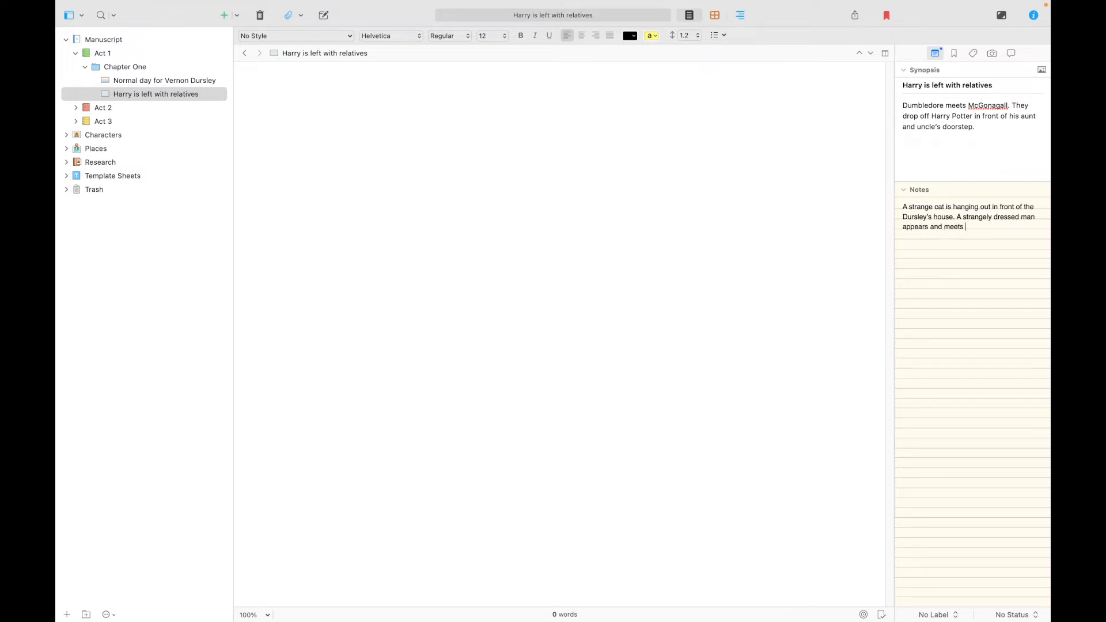
text(with the dat. Dumbledore and McGonagall are in)
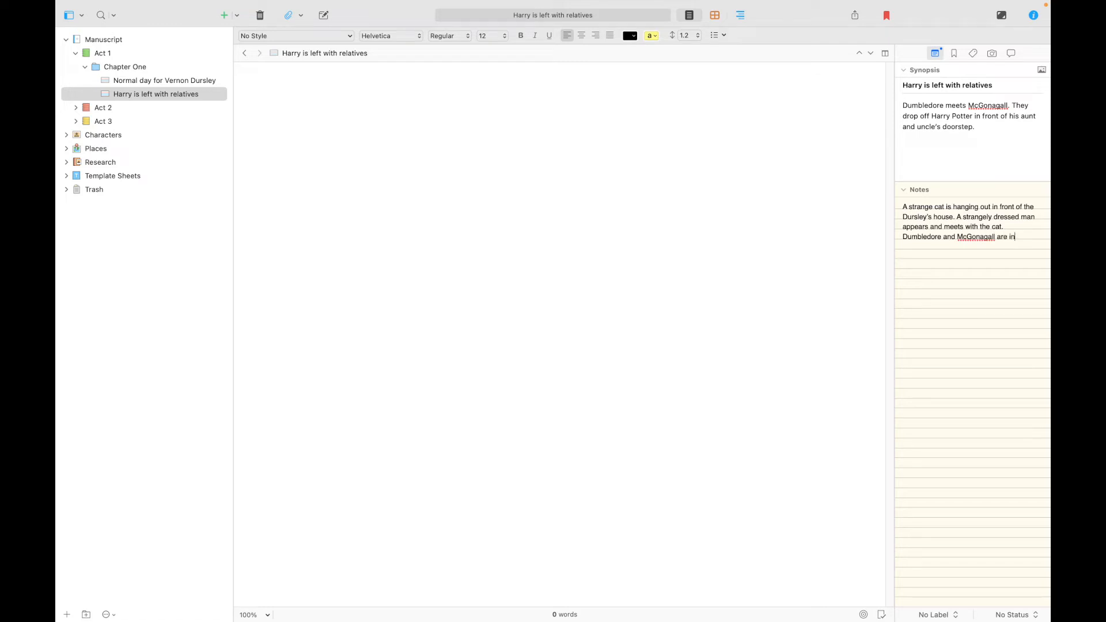
text(troduced. Hagrid swoops in with a b)
key(BackSpace)
text(baby Harry)
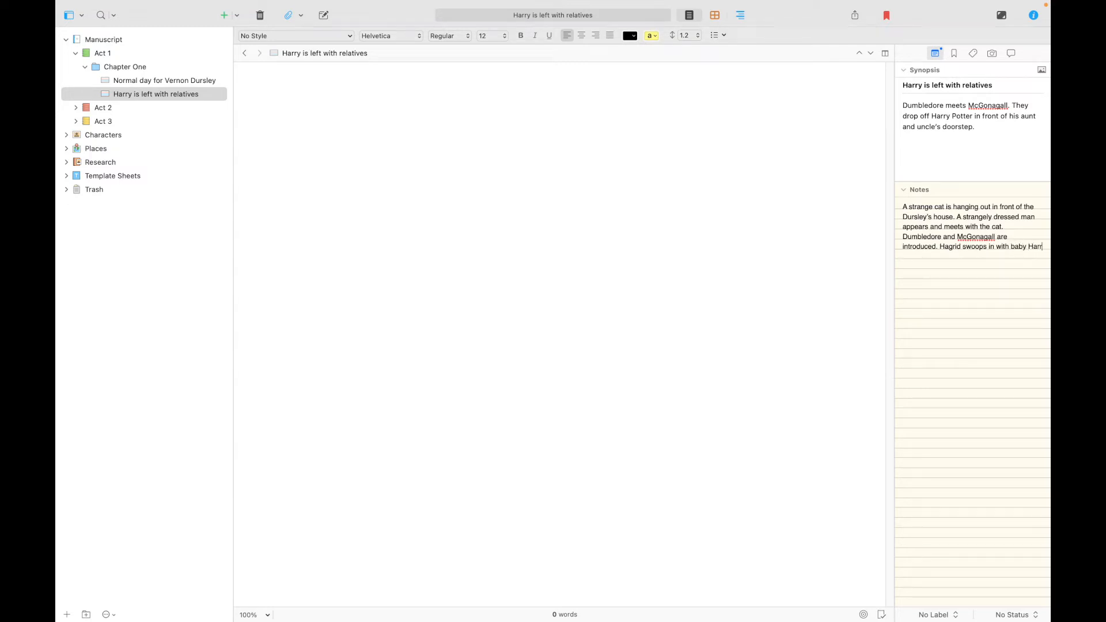
text(n a loud, flying motorcycle.)
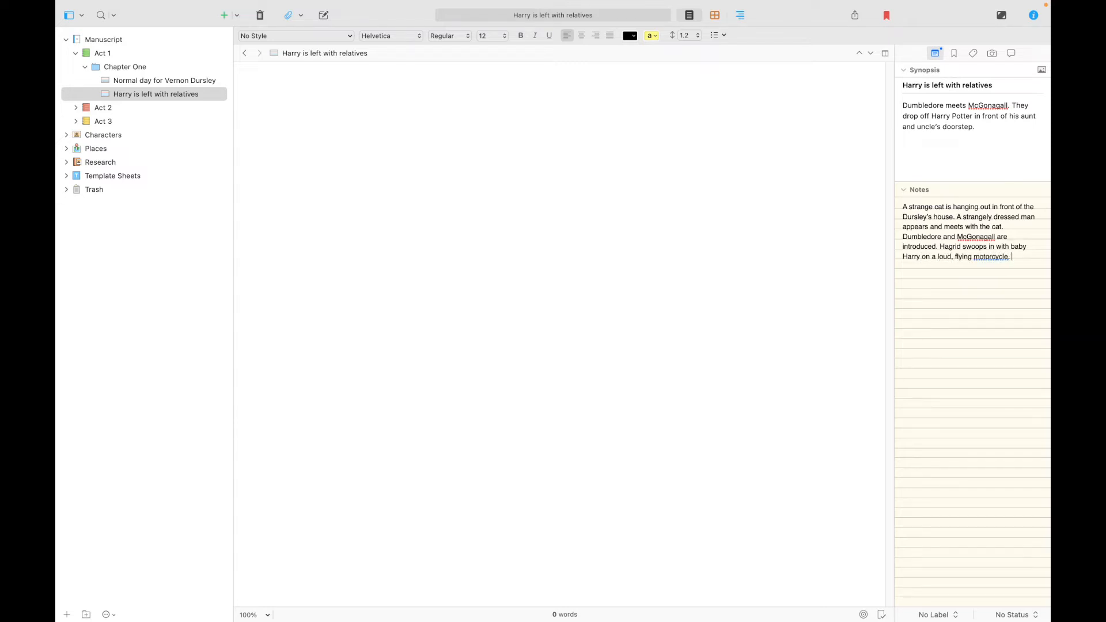
Add to the notes that Dumbledore wants Harry left with his aunt and uncle, though McGonagall is skeptical because the Dursleys are super muggles (non-magical people)
text( Dumbledore)
text( feels it's best to le)
text(ave Harry and his aun)
text(t and uncle)
key(BackSpace)
key(BackSpace)
key(BackSpace)
key(BackSpace)
key(BackSpace)
key(BackSpace)
key(BackSpace)
key(BackSpace)
key(BackSpace)
key(BackSpace)
key(BackSpace)
key(BackSpace)
key(BackSpace)
key(BackSpace)
key(BackSpace)
key(BackSpace)
key(BackSpace)
key(BackSpace)
key(BackSpace)
key(BackSpace)
key(BackSpace)
key(BackSpace)
text(with his aunt and uncle, though McGonagall is skeptical of this because the Dursleys are super muggles (non-)
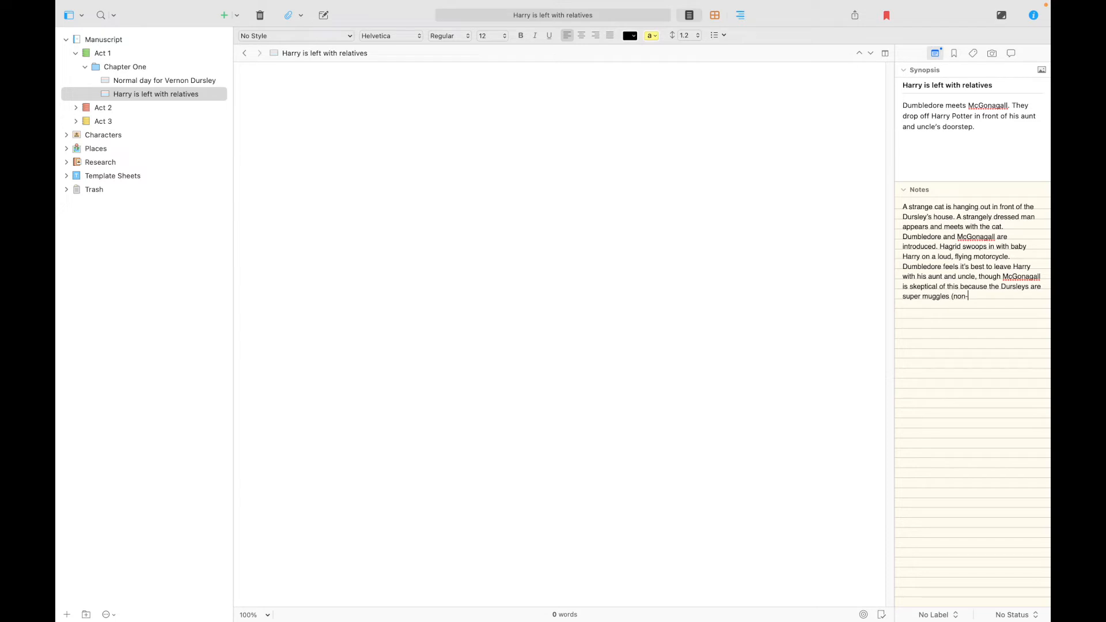
text(magicalpleople)
key(BackSpace)
key(BackSpace)
key(BackSpace)
key(BackSpace)
key(BackSpace)
key(BackSpace)
key(BackSpace)
text(people).)
Show the contents of Chapter One as an outline
mouse_move(313, 3)
click(130, 68)
click(104, 54)
click(119, 68)
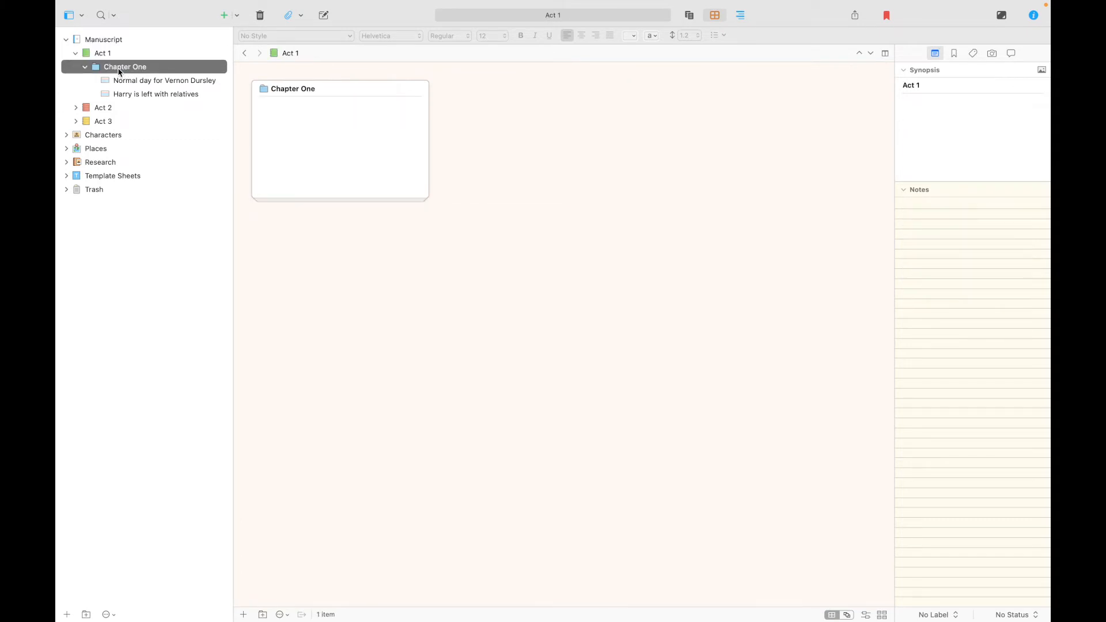
click(739, 16)
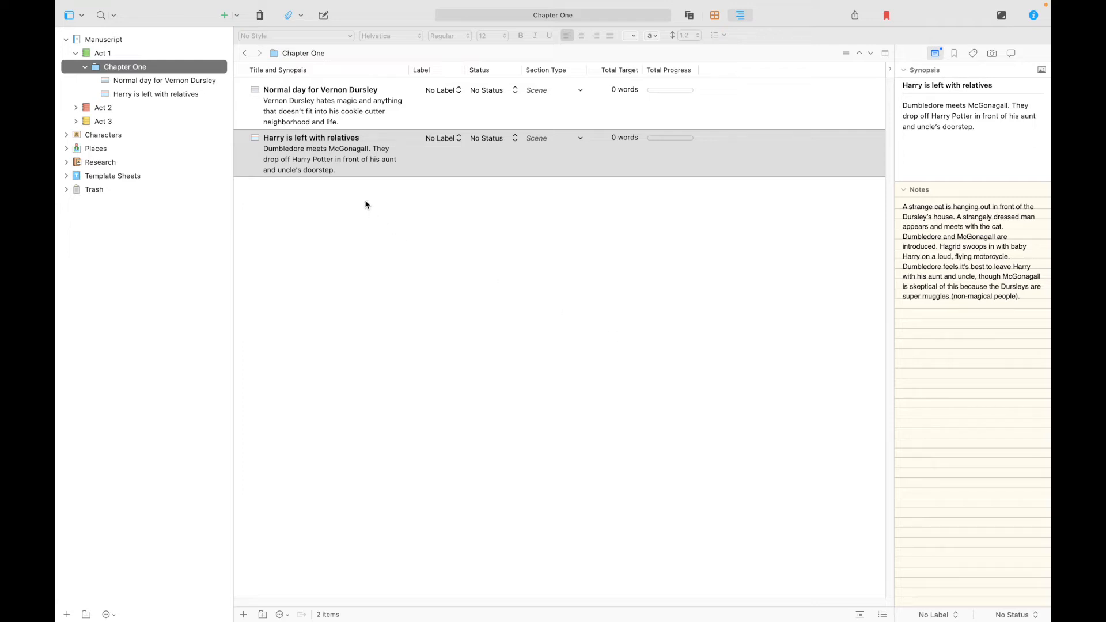
Examine the outlines of Act 1 and the whole manuscript by expanding their acts and chapter, and return to Chapter One's outline
click(99, 56)
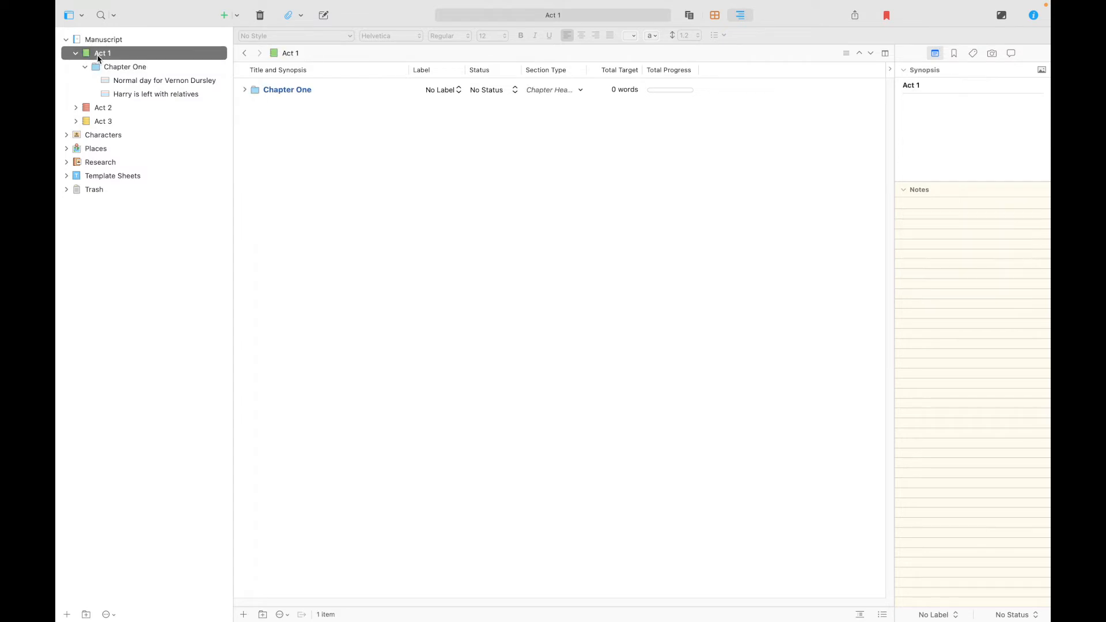
click(244, 90)
click(245, 90)
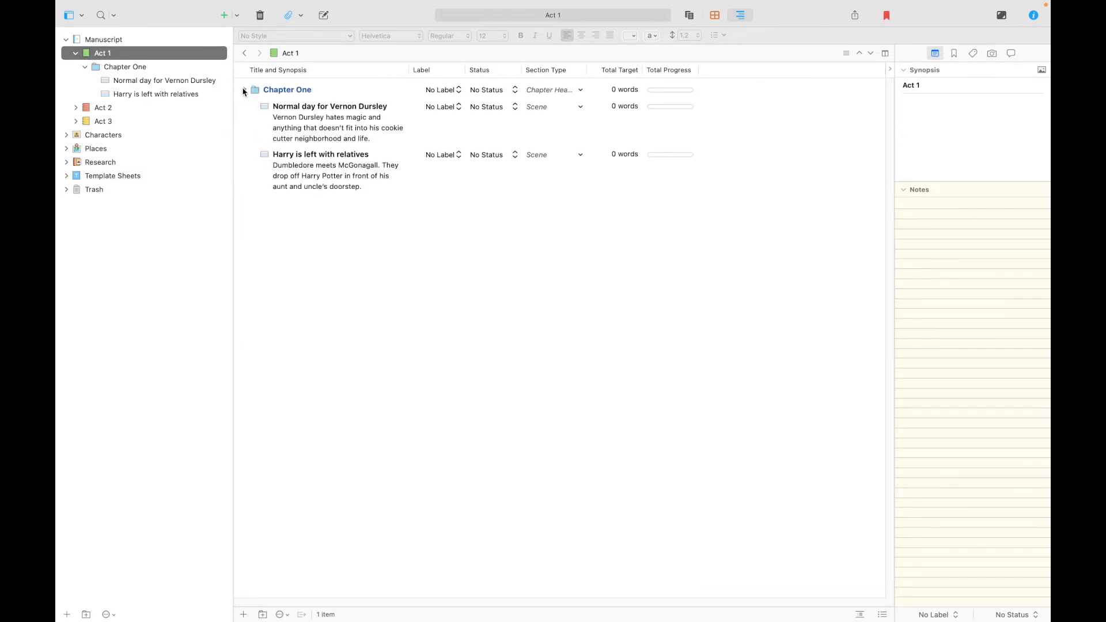
click(109, 41)
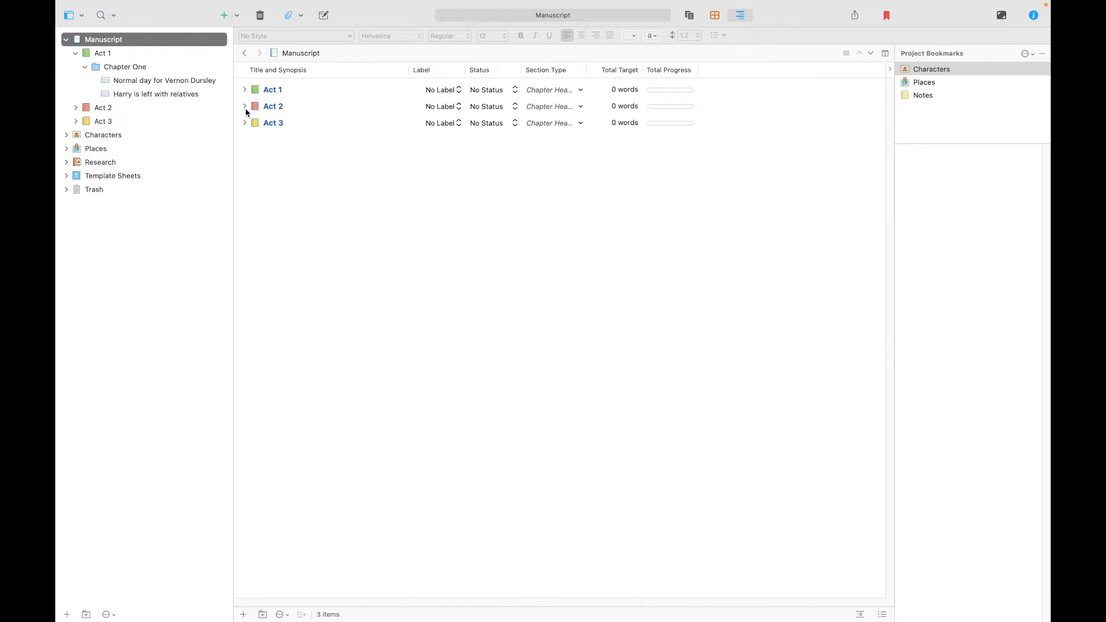
click(245, 107)
click(244, 123)
click(245, 90)
click(255, 106)
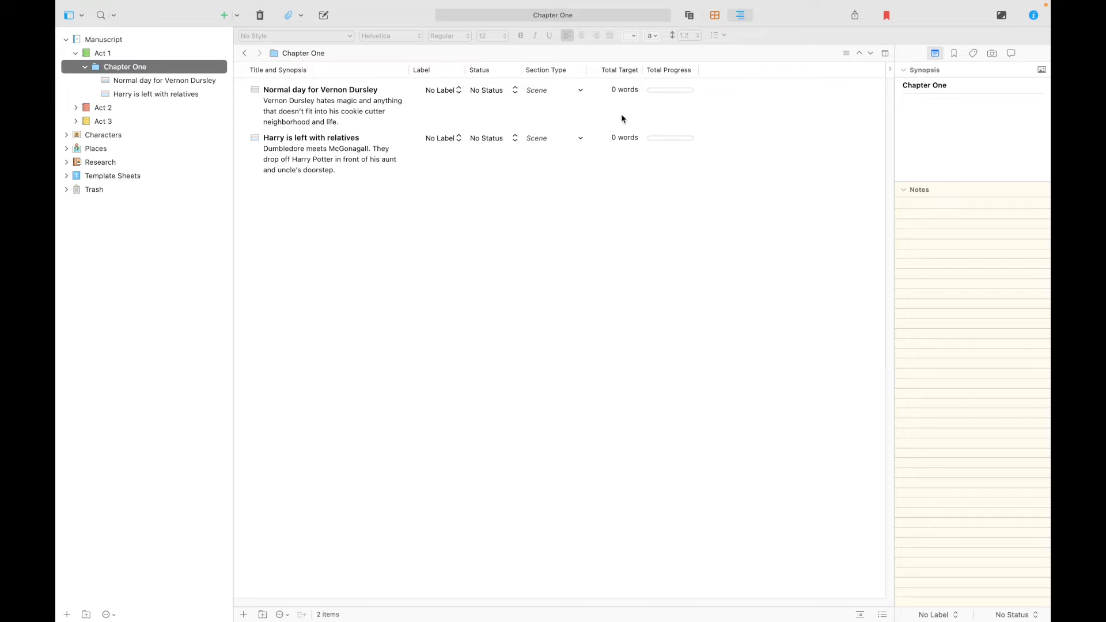
Hide the Label, Status, Section Type, Total Target and Total Progress columns in the outline, leaving only the title and synopsis
click(584, 71)
drag(585, 71, 591, 75)
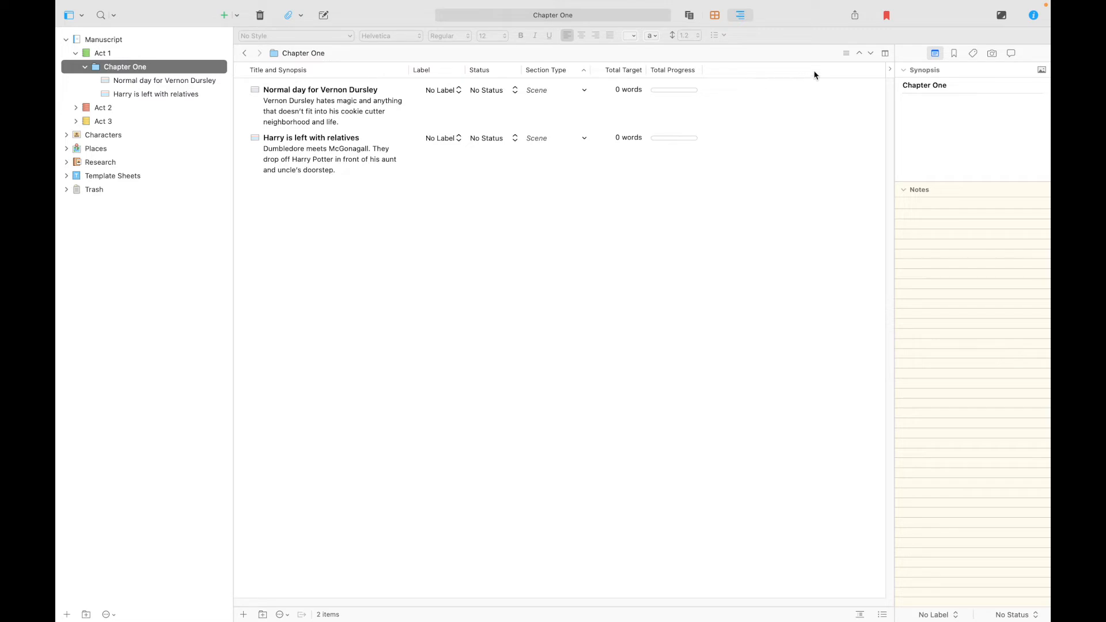
click(890, 71)
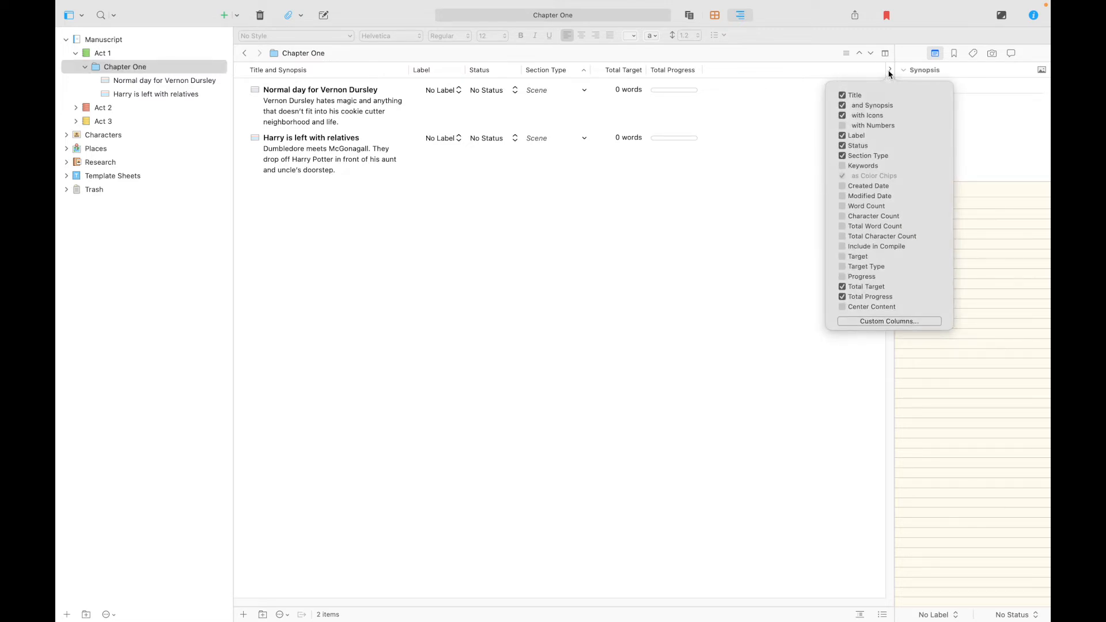
click(842, 137)
click(843, 146)
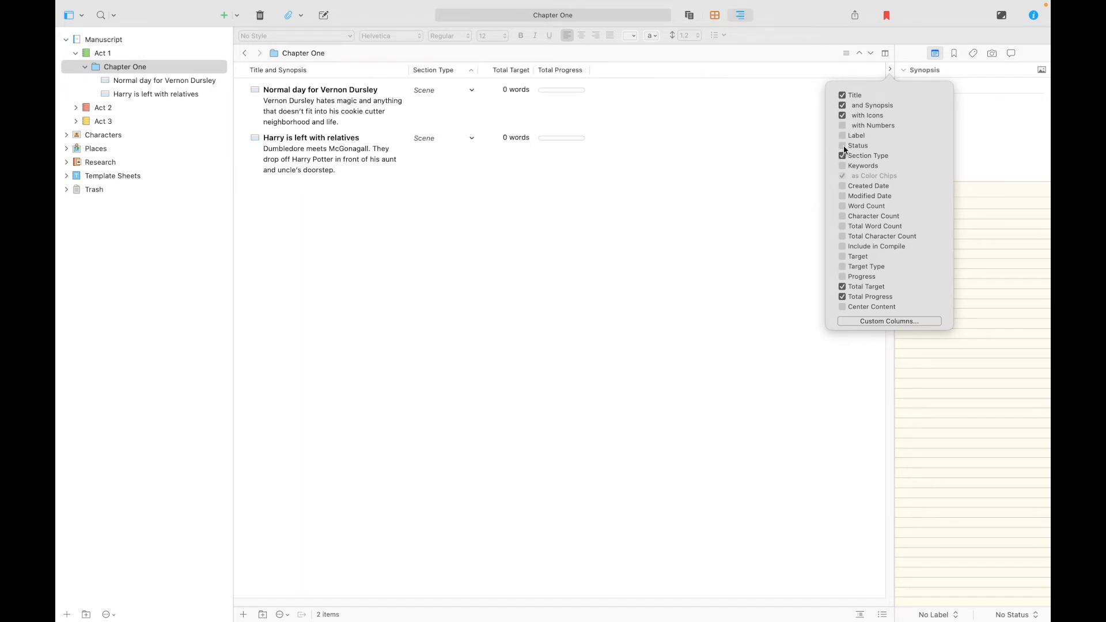
click(842, 156)
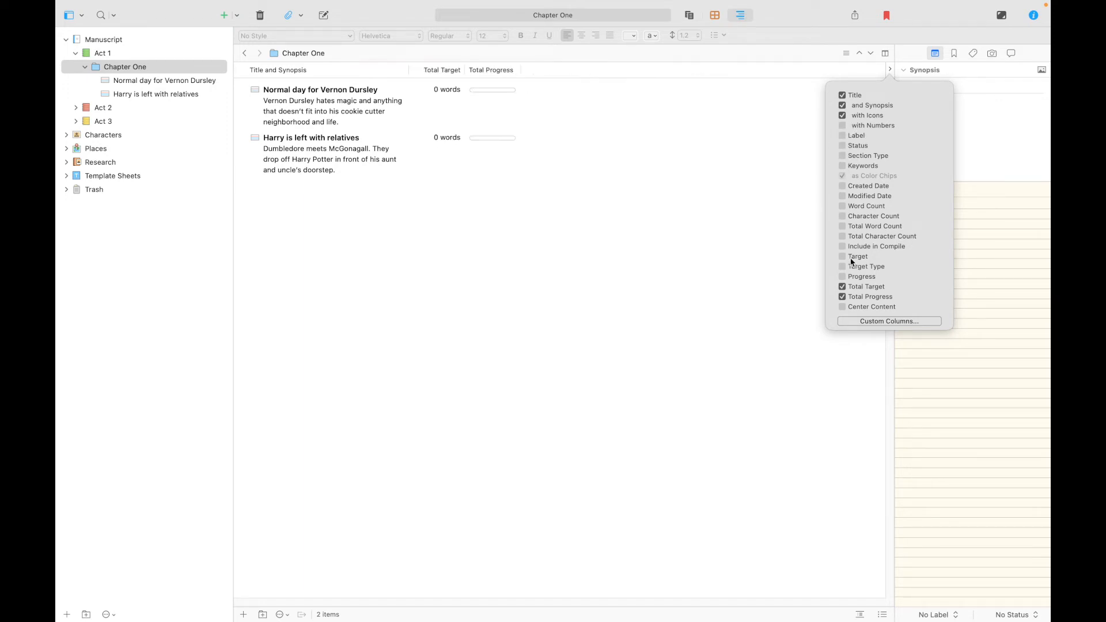
click(842, 286)
click(843, 296)
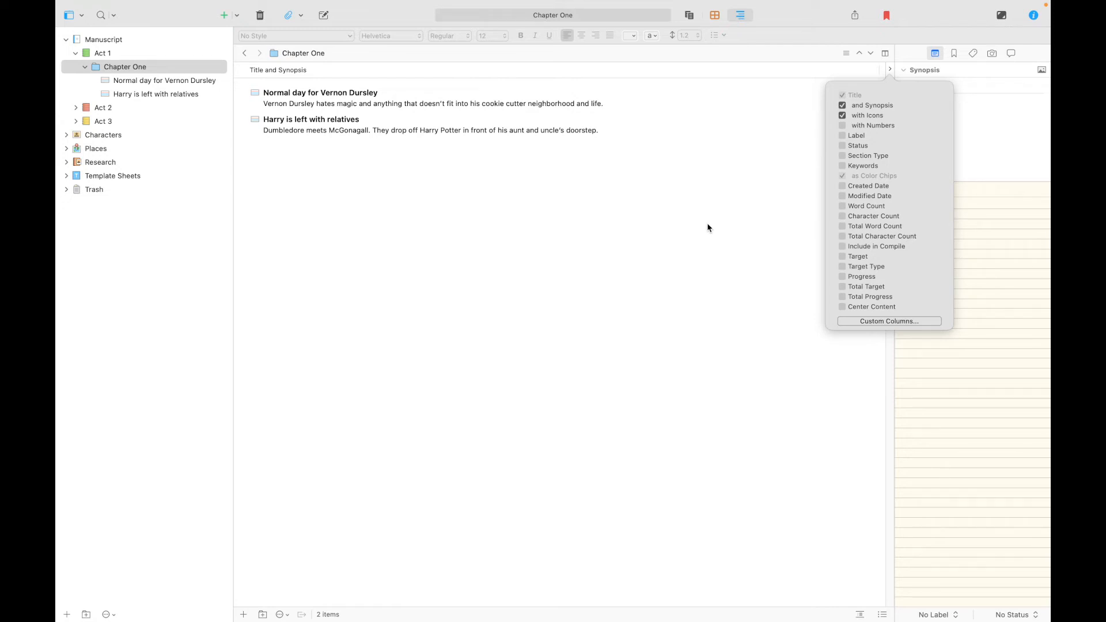
Create a custom metadata text field "Magic/Wizarding World" with wrapped text and purple colored text
click(888, 321)
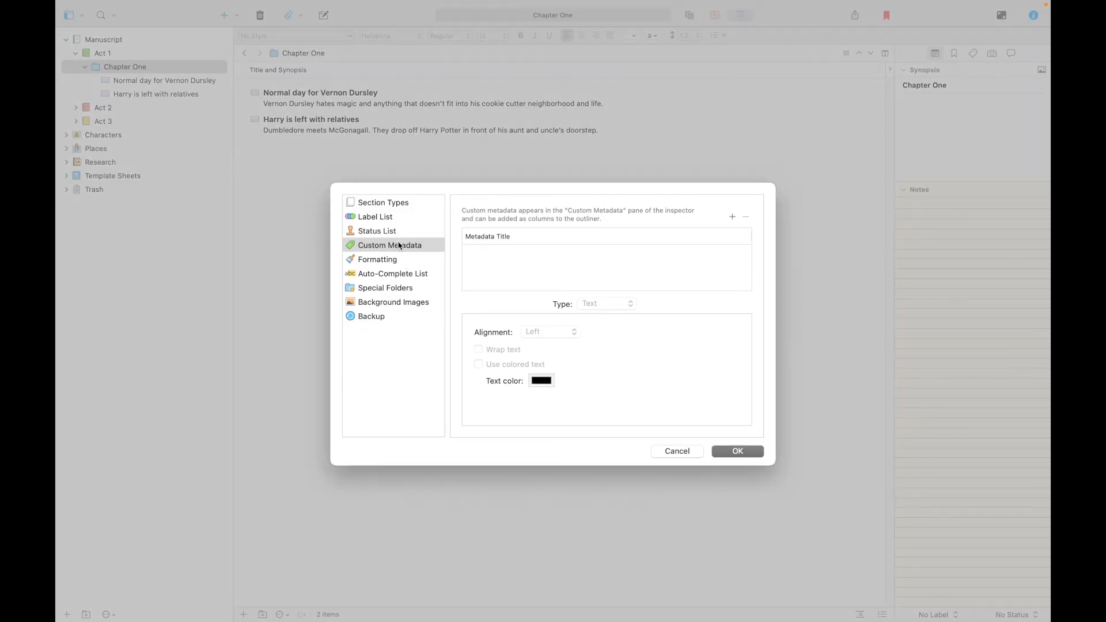
click(388, 248)
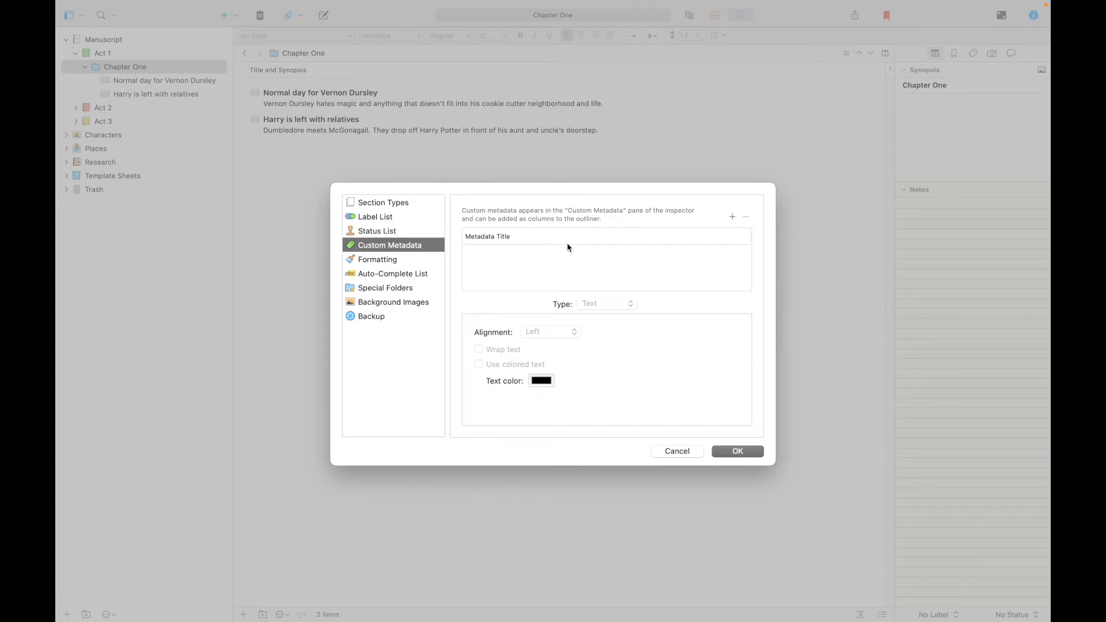
click(733, 218)
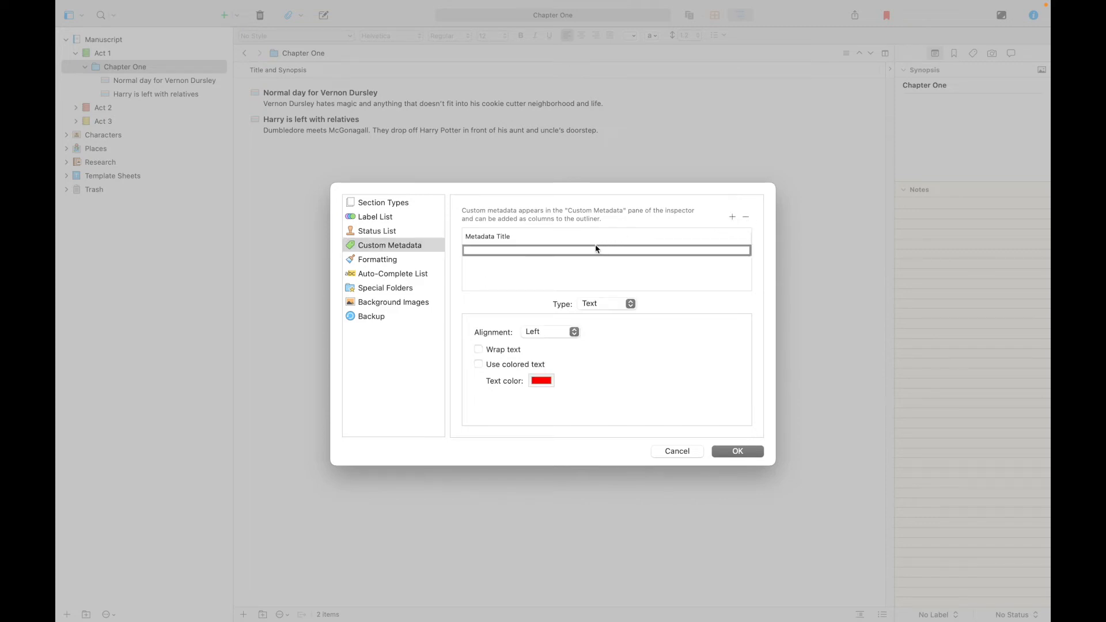
text(Magic/Wizarding World)
click(487, 353)
click(478, 366)
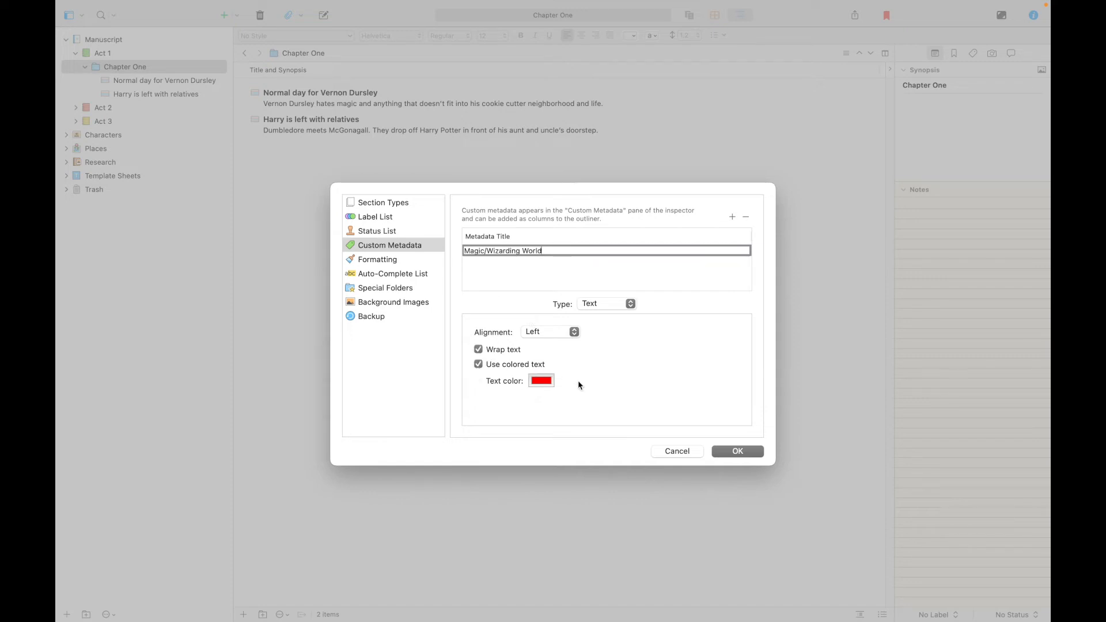
click(544, 380)
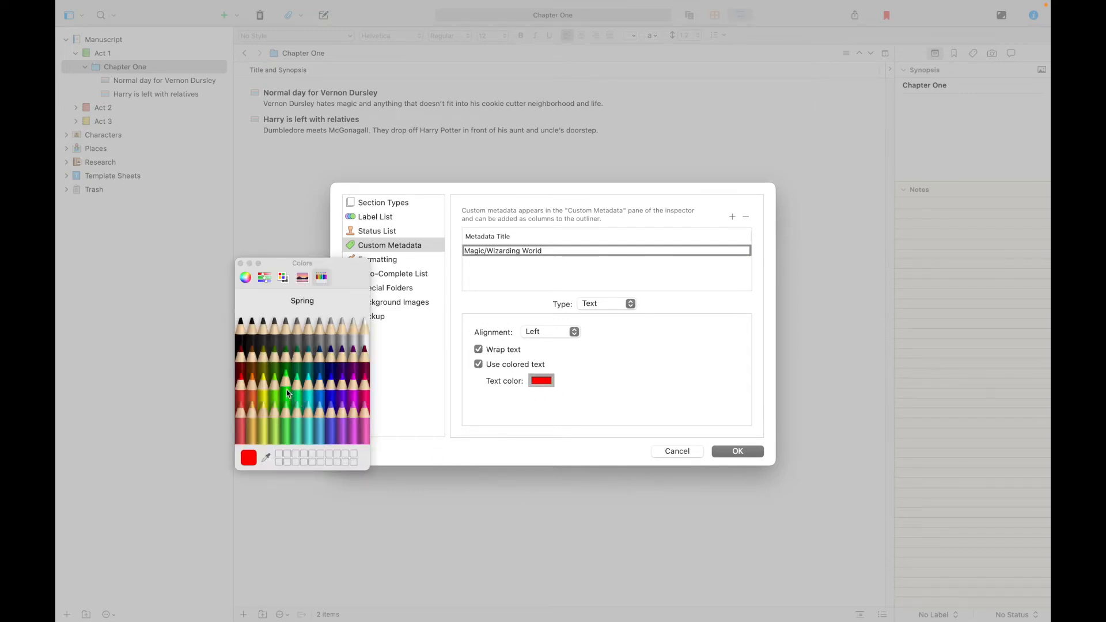
click(346, 393)
click(241, 264)
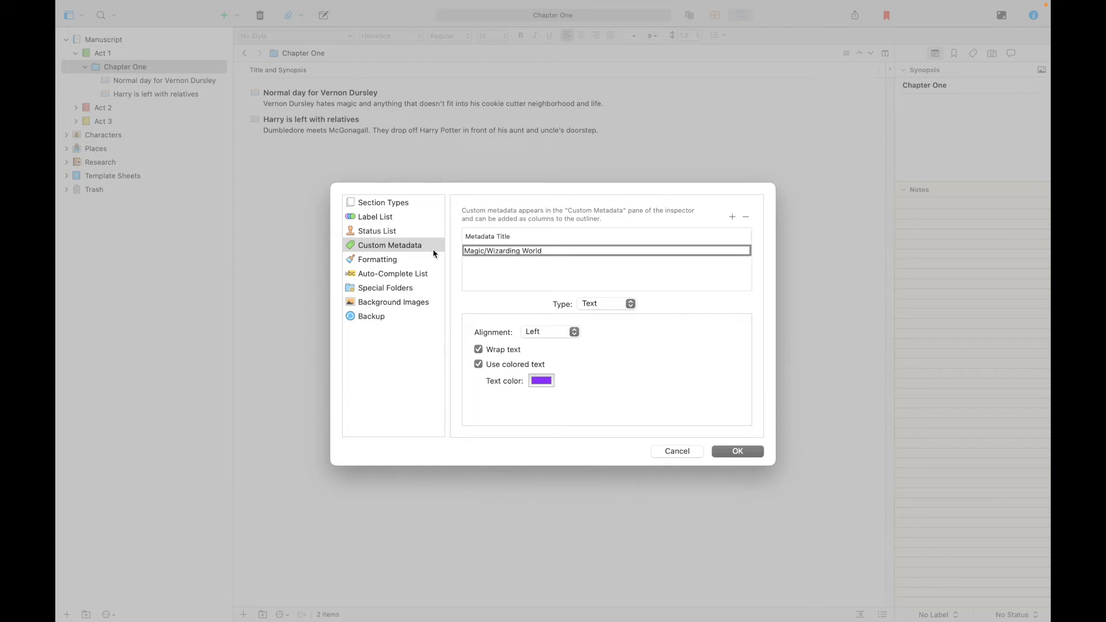
click(521, 272)
click(531, 254)
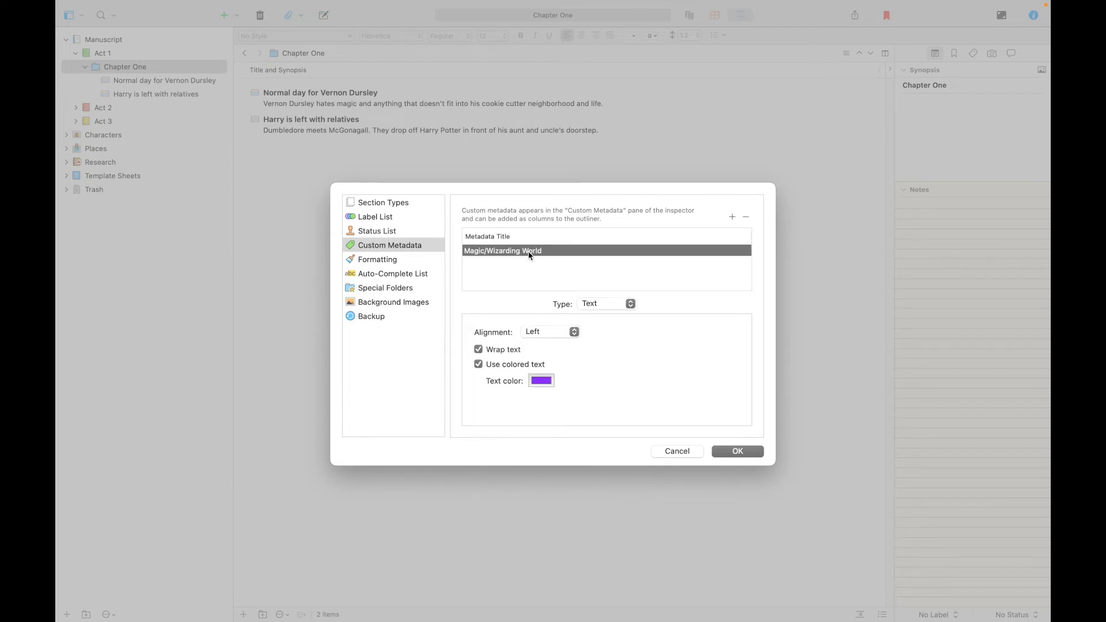
Add a custom metadata text field "Ron/Hermione" with wrapped text and blue colored text
click(732, 217)
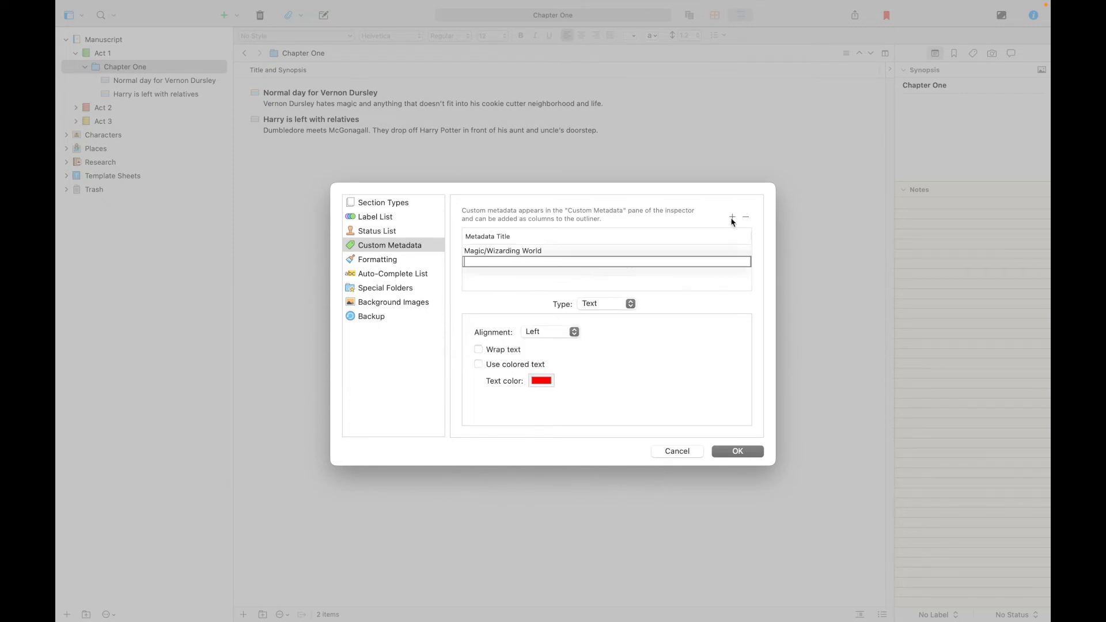
text(Ro)
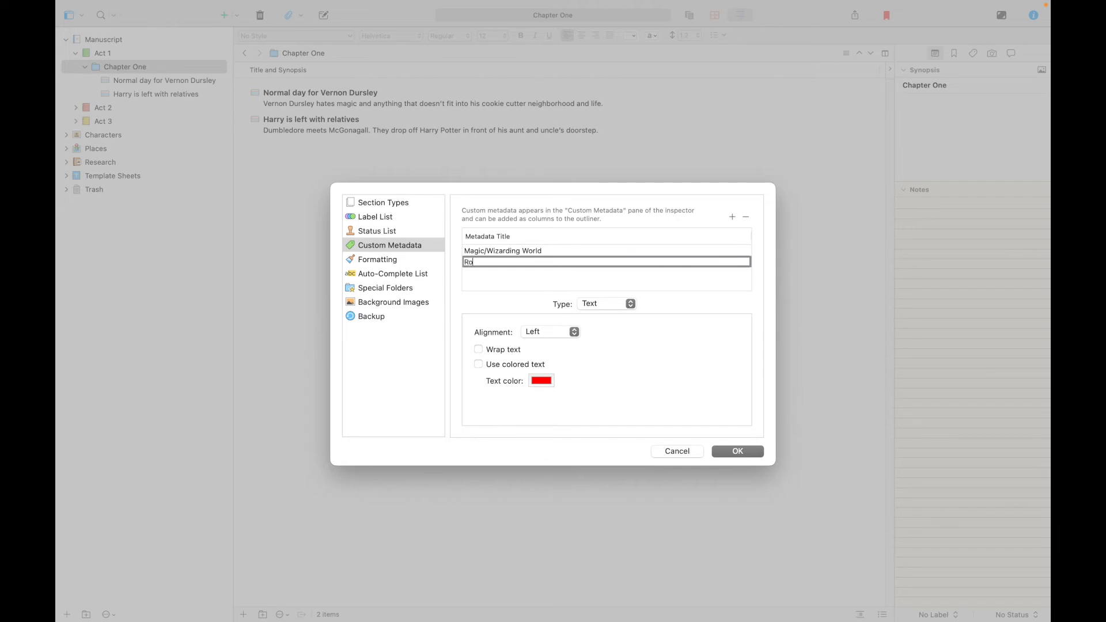
text(n/Hermione)
key(Return)
click(496, 349)
click(486, 365)
click(541, 381)
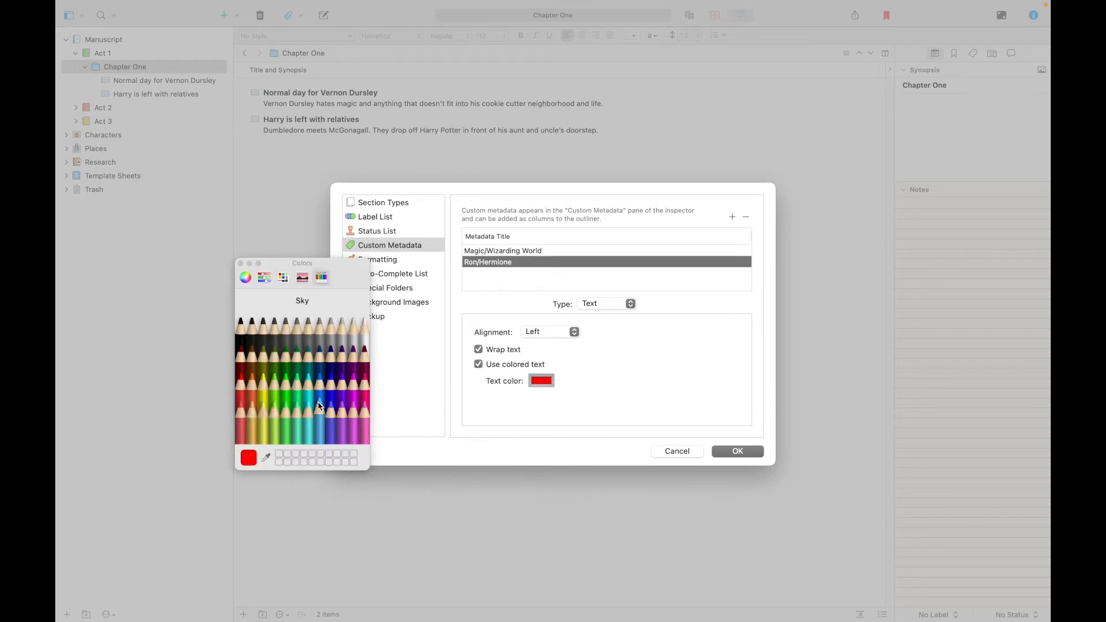
click(321, 390)
click(241, 264)
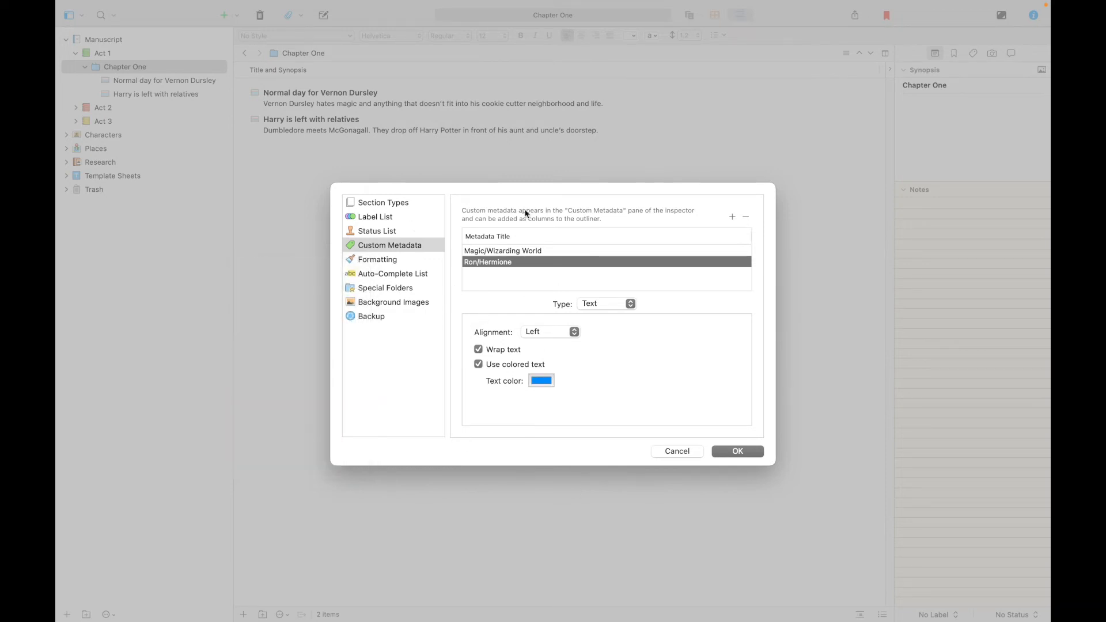
Add a custom metadata text field "Quidditch" with wrapped text and Tangerine colored text
click(732, 217)
text(Quidditch)
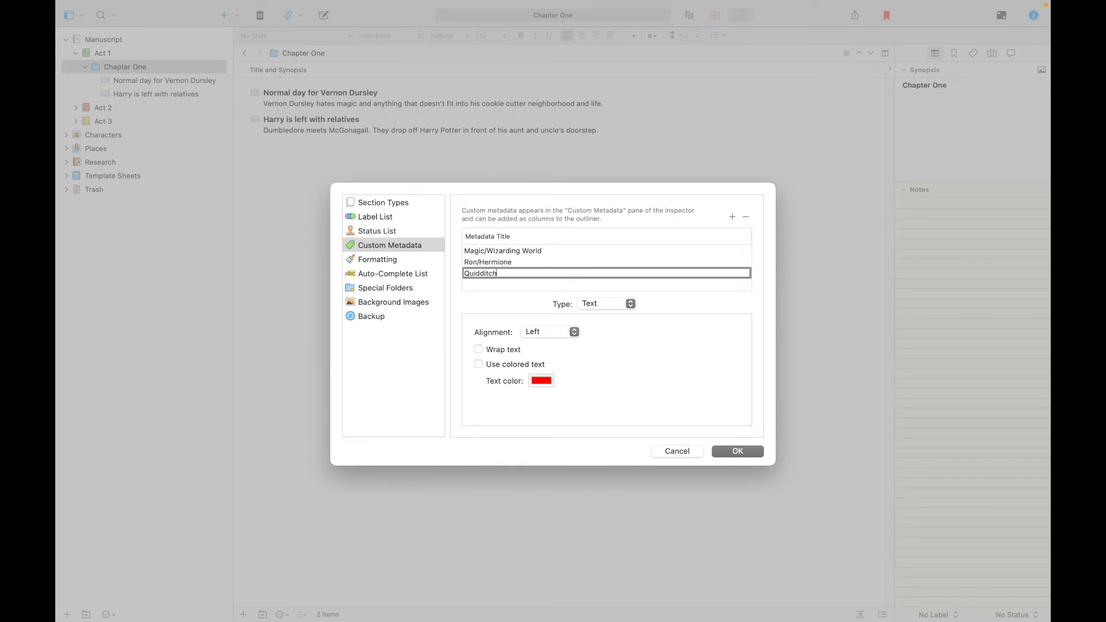
click(501, 286)
click(486, 276)
click(478, 349)
click(478, 364)
click(539, 382)
click(252, 381)
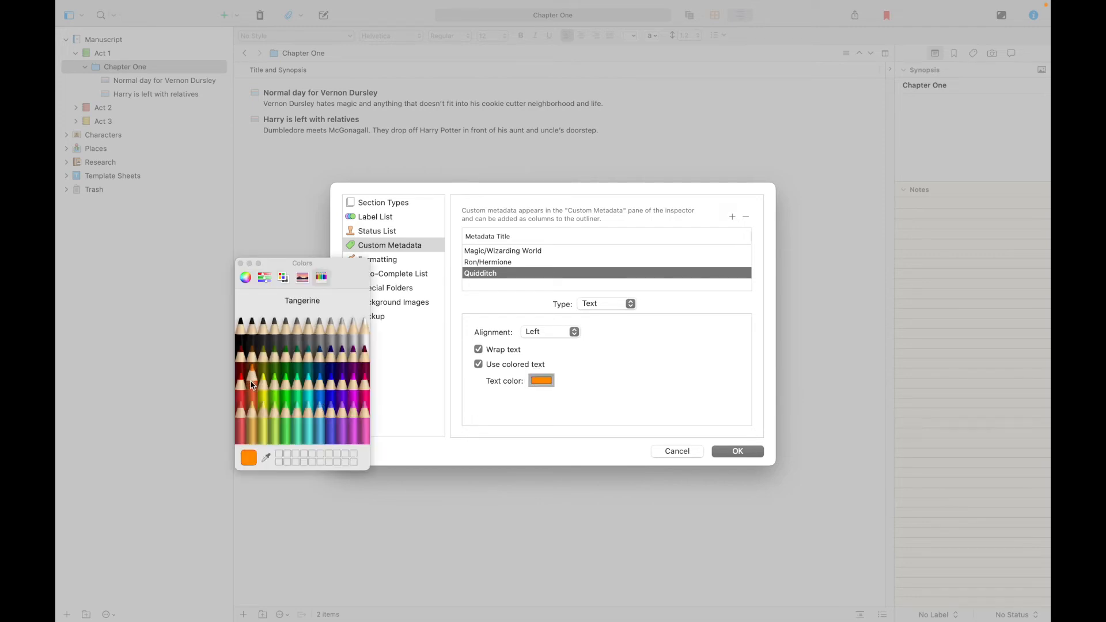
Add a custom metadata text field "Family" with wrapped text and Carnation pink colored text
click(241, 264)
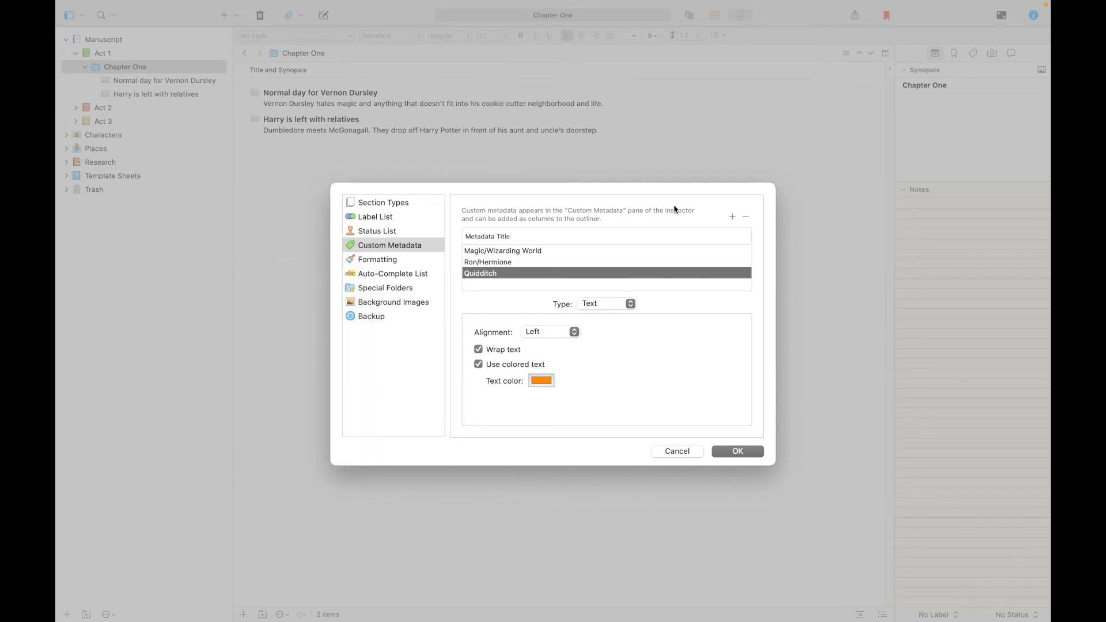
click(733, 217)
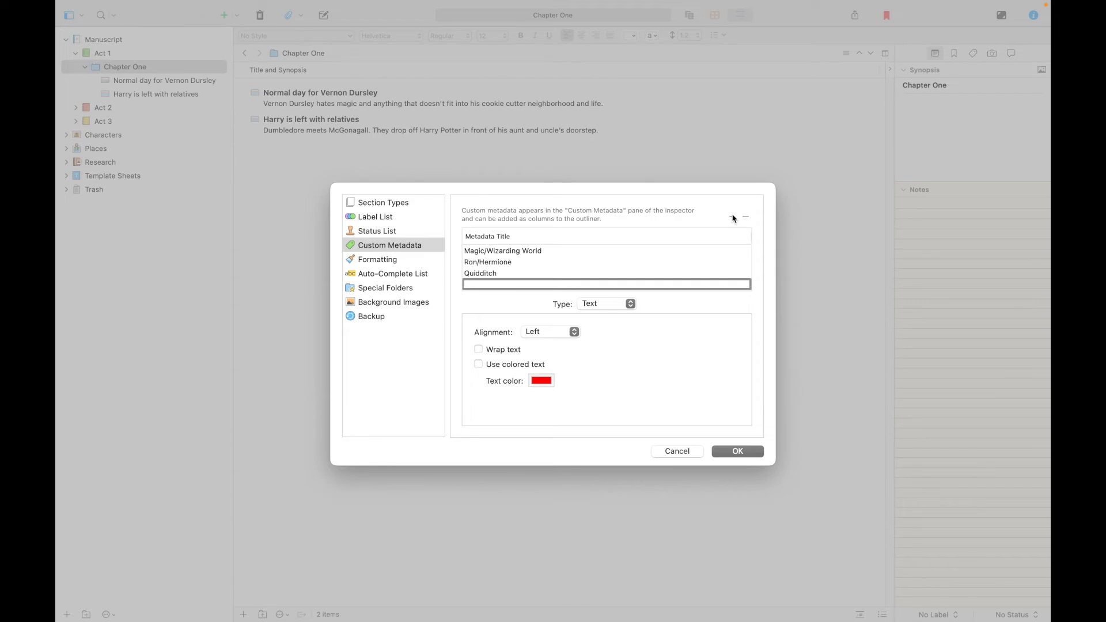
text(Family)
key(Return)
click(490, 353)
click(489, 365)
click(549, 384)
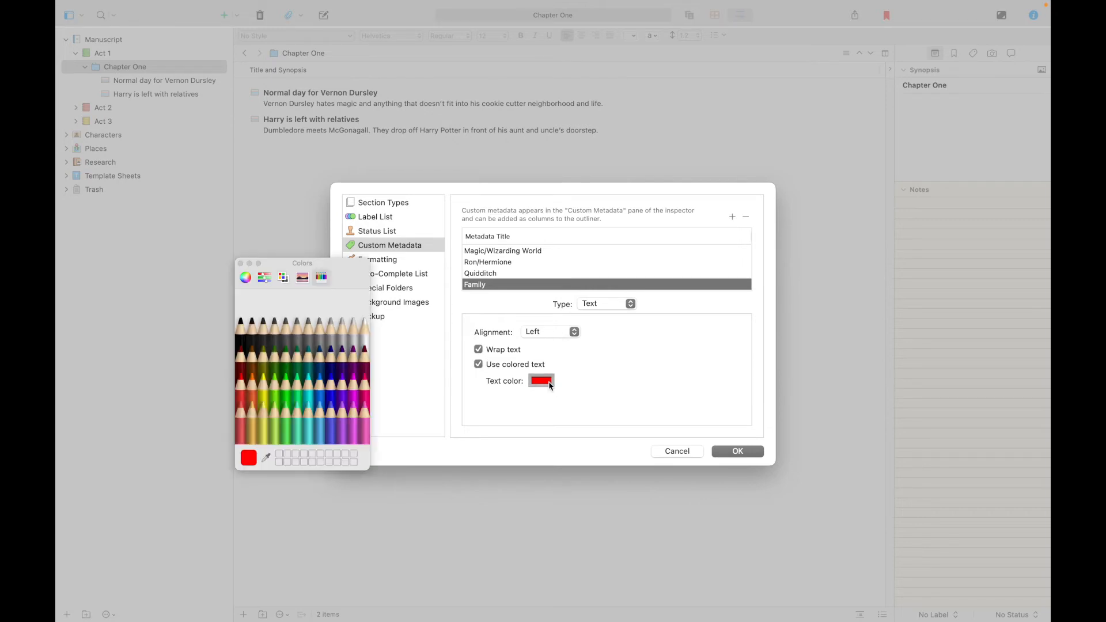
click(367, 392)
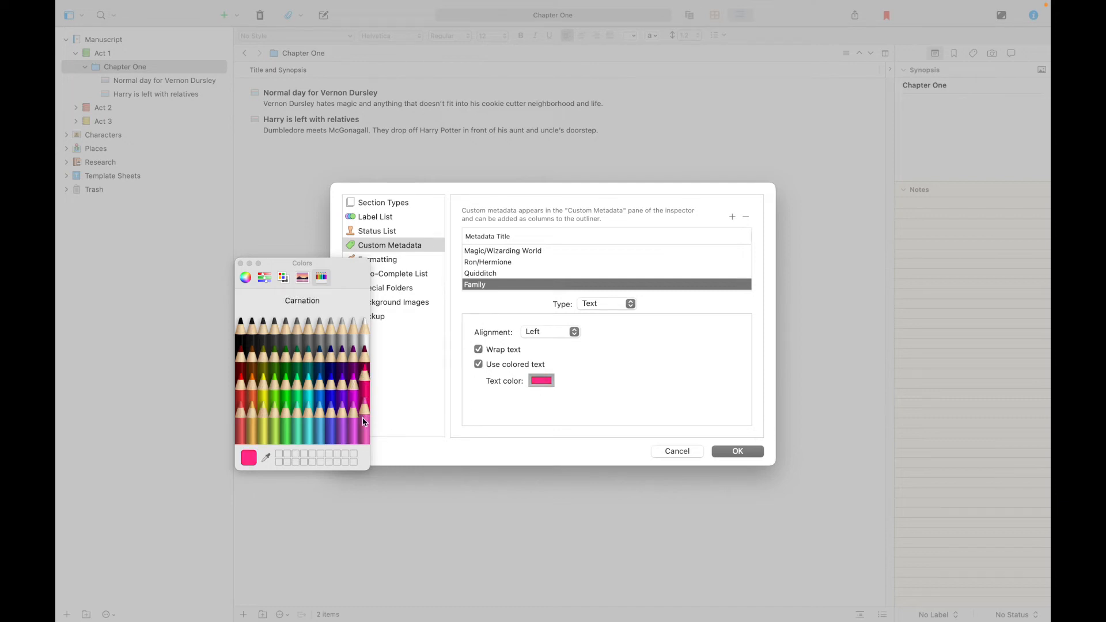
click(365, 415)
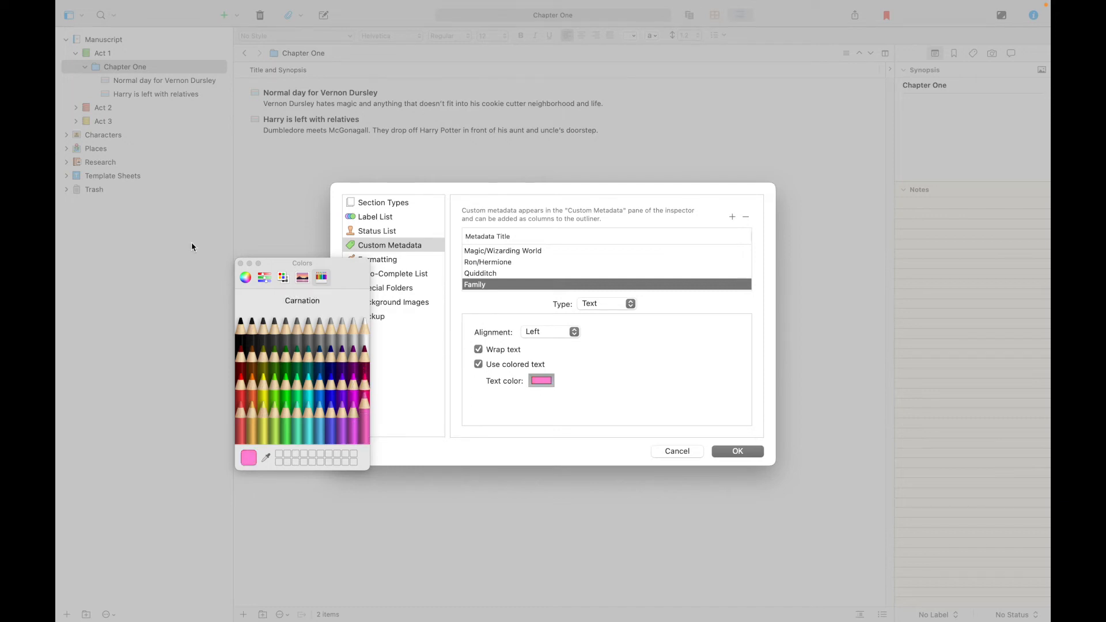
click(240, 263)
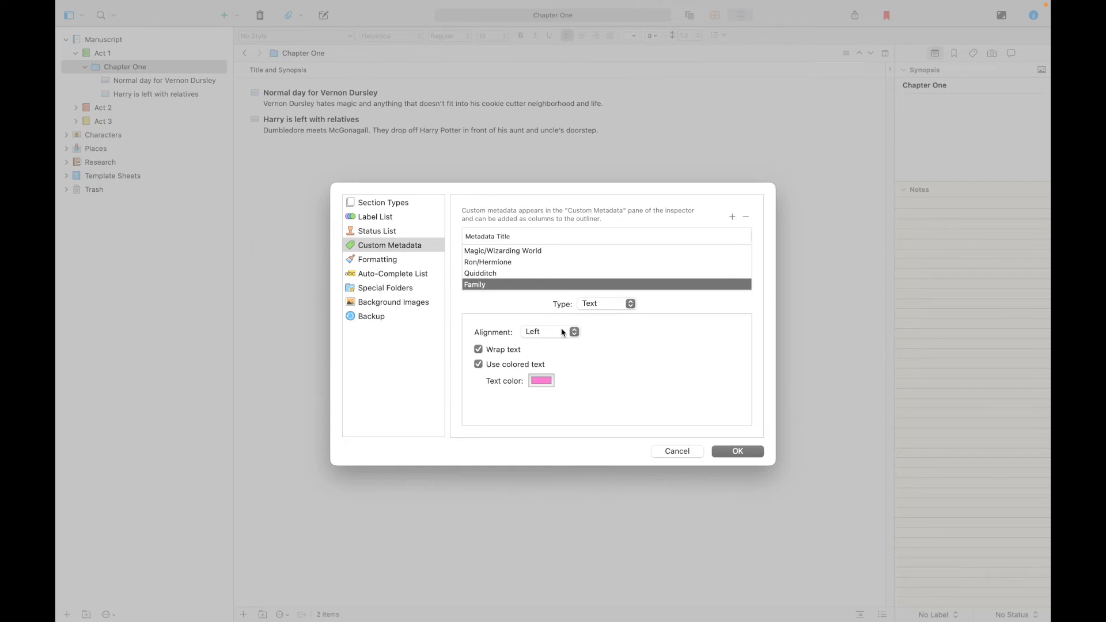
Add a custom metadata text field "Stone/Voldemort" with wrapped text and red colored text, and save the project settings
click(733, 218)
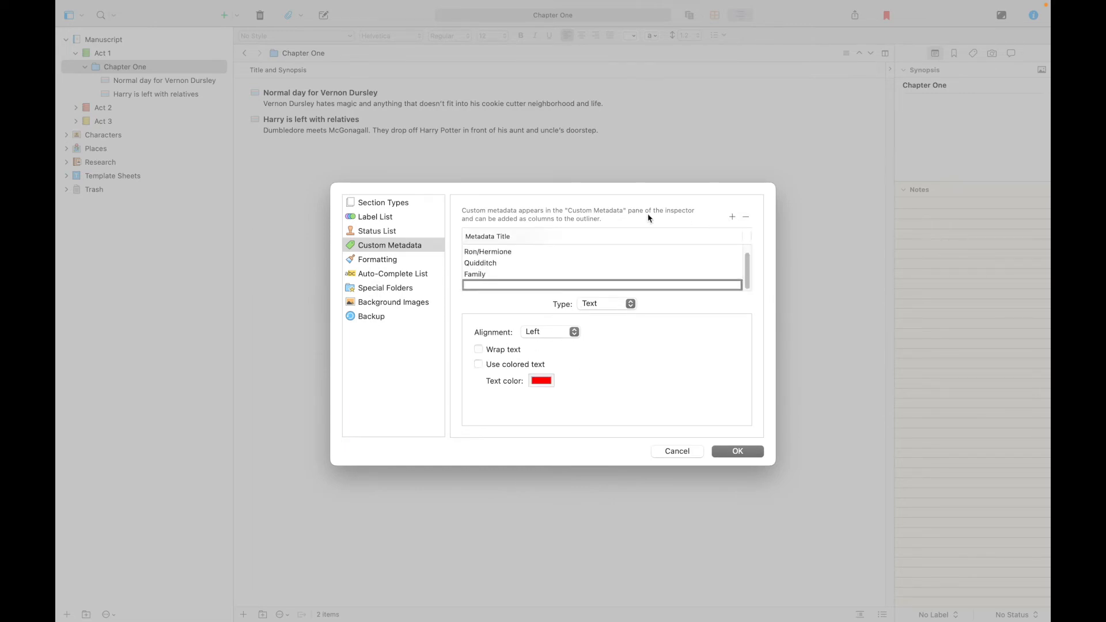
text(Stone/Voldemort)
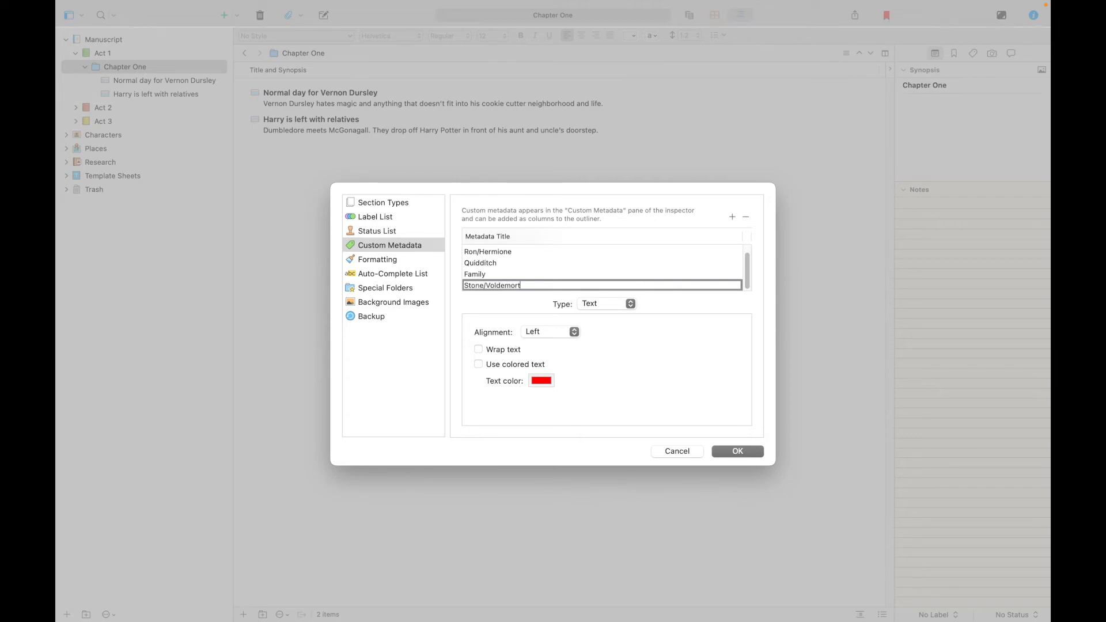
key(Return)
click(518, 285)
click(479, 350)
click(478, 364)
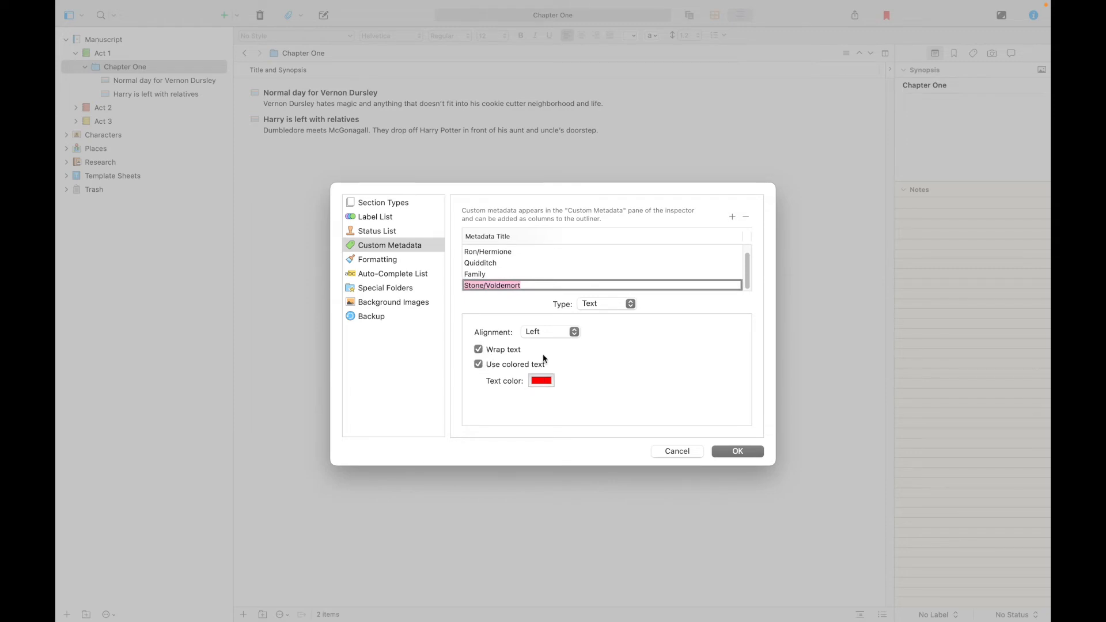
click(737, 452)
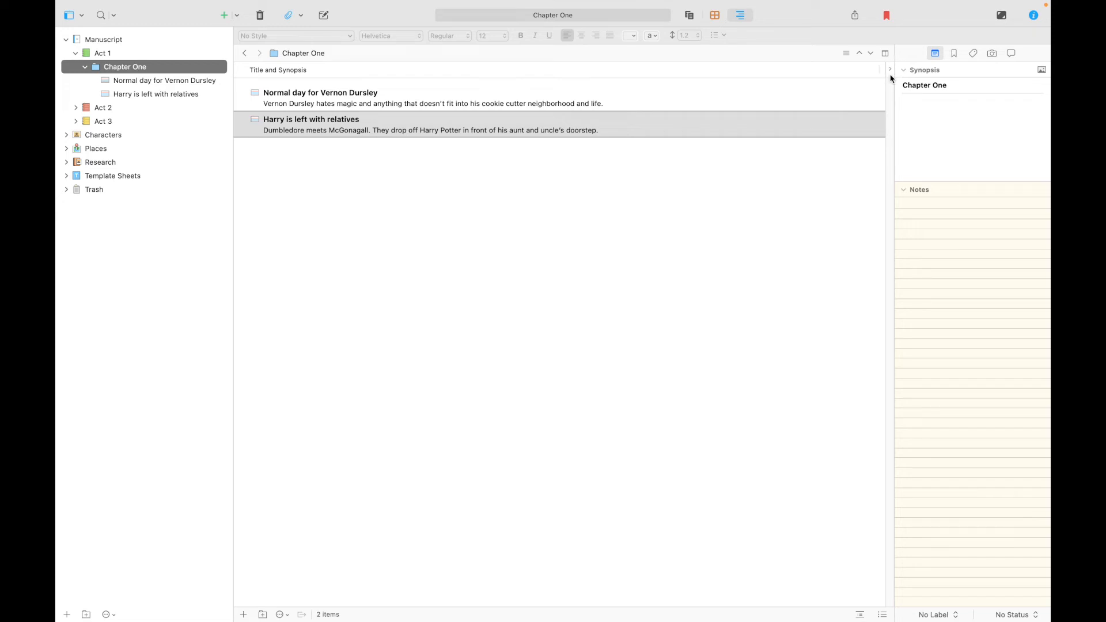
Show the Magic/Wizarding World, Ron/Hermione, Quidditch, Family and Stone/Voldemort columns in the Chapter One outline
click(890, 70)
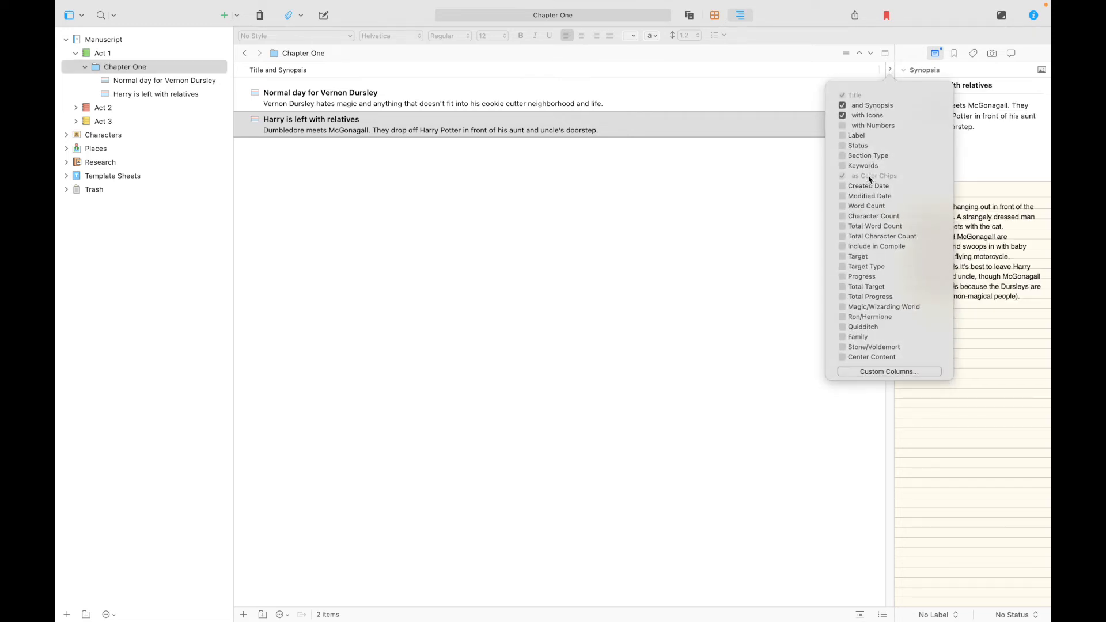
click(842, 307)
click(842, 317)
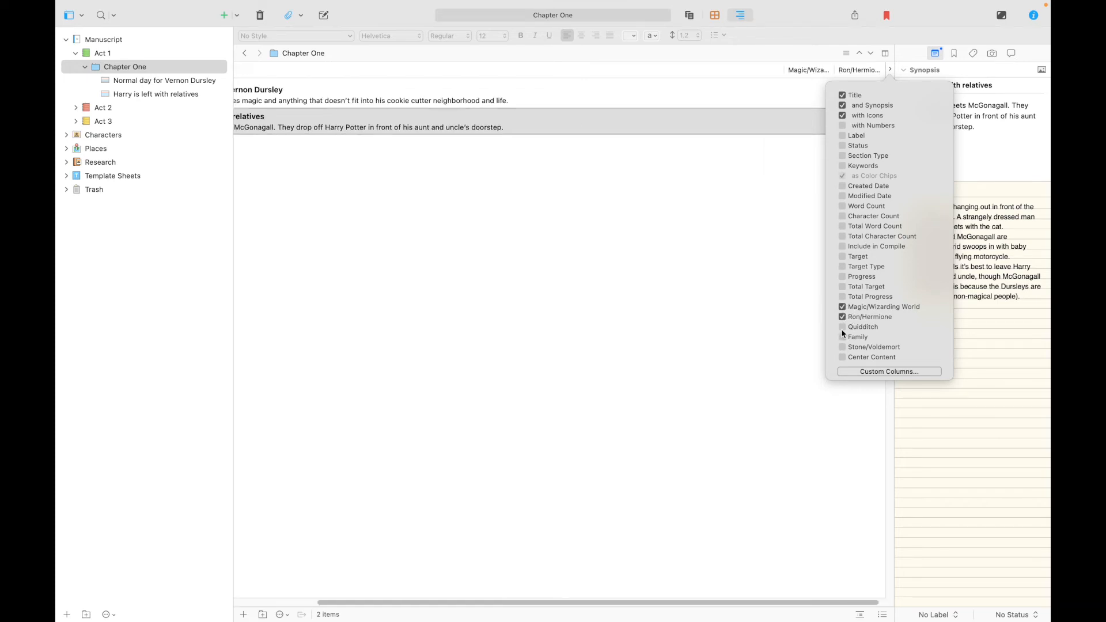
click(842, 327)
click(841, 337)
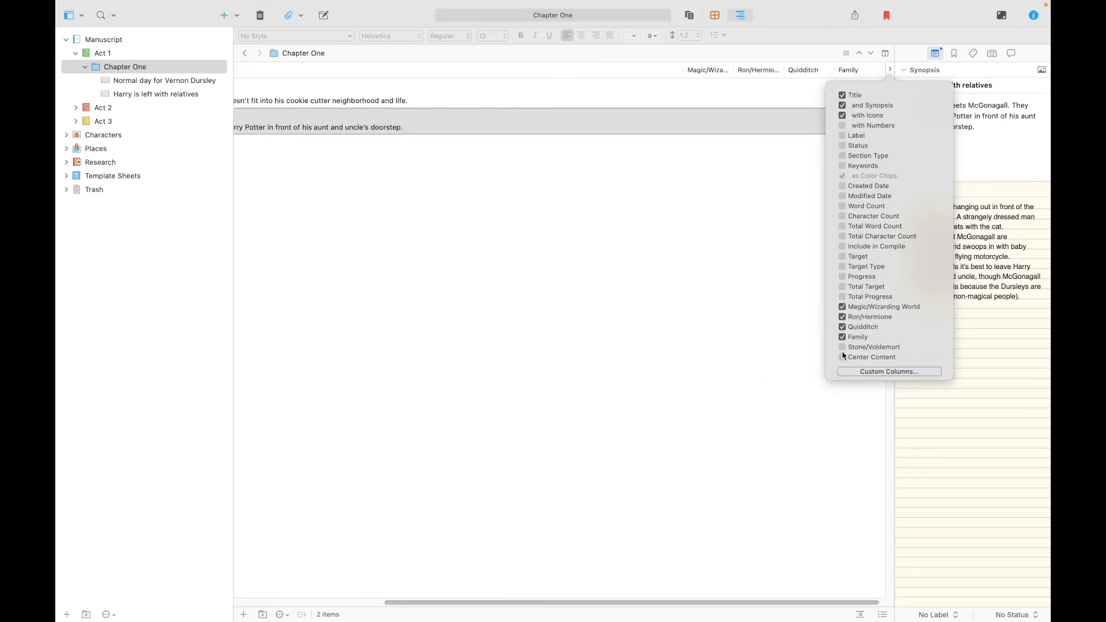
click(842, 347)
click(890, 70)
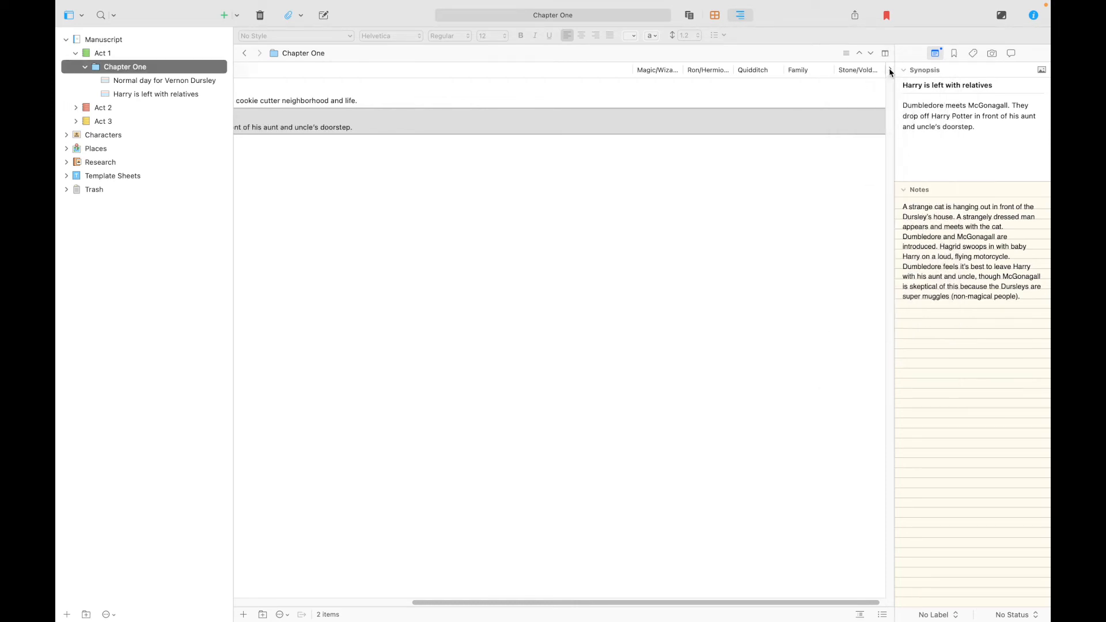
Narrow the Title and Synopsis column and widen the Magic/Wizarding World, Ron/Hermione and Stone/Voldemort columns to fit their full headings
drag(634, 70, 249, 74)
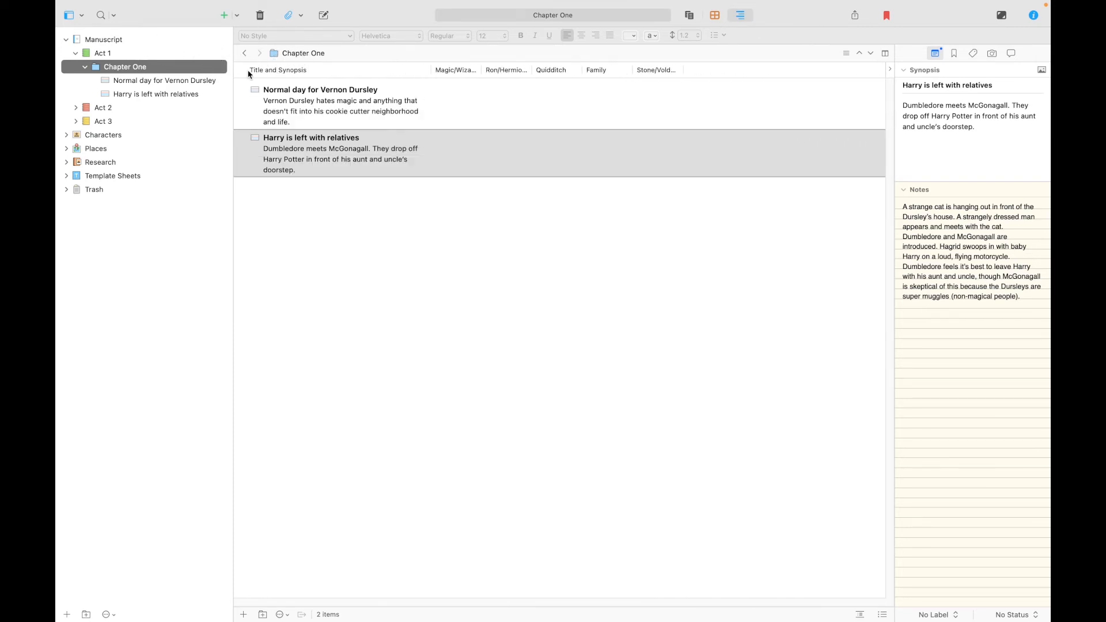
drag(482, 70, 575, 66)
drag(727, 68, 746, 68)
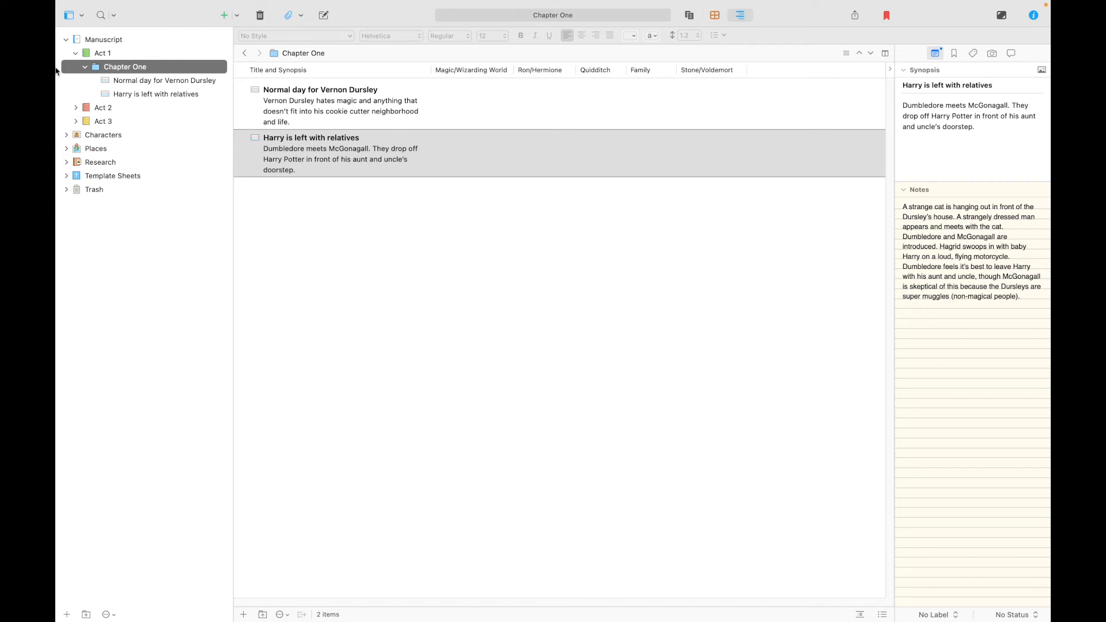
Fill the first scene's Magic/Wizarding World cell: "Vernon sees a lot of funny dressed people. He overhears the name of his nephew and becomes worried."
click(466, 95)
click(465, 92)
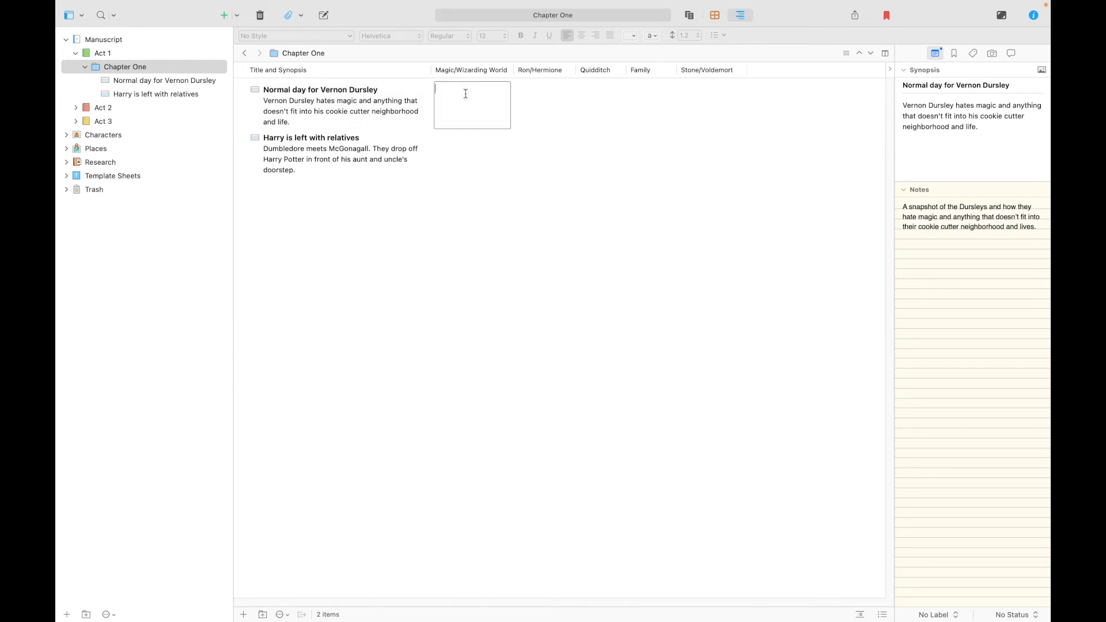
text(Vernon sees a lot of funny dressed people. He overhears the name of his)
text(nephew)
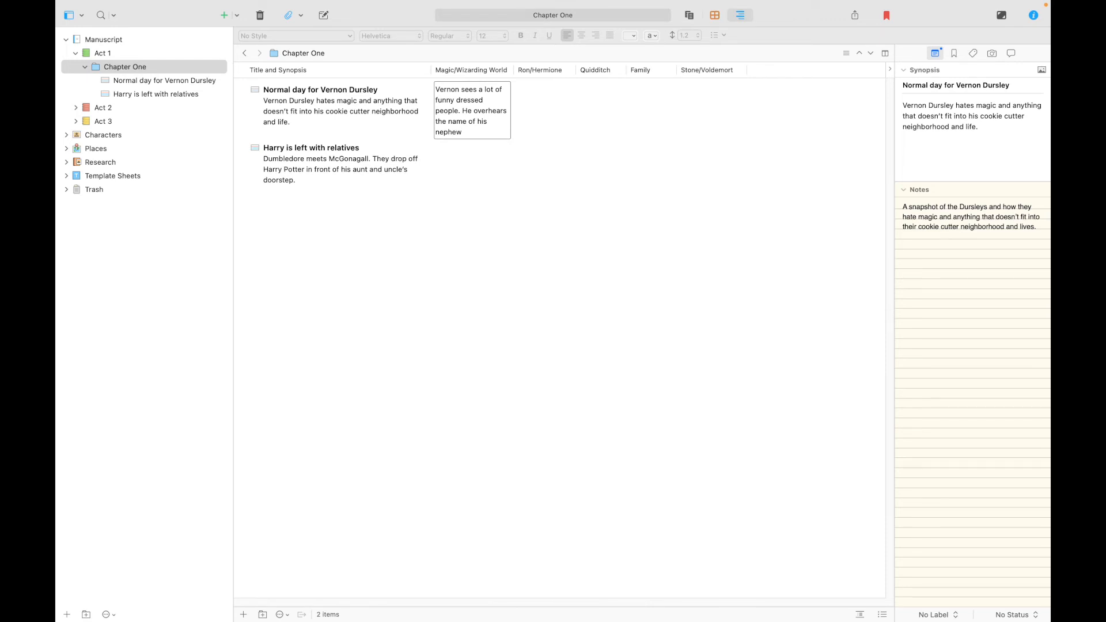
text( and becomes worried.)
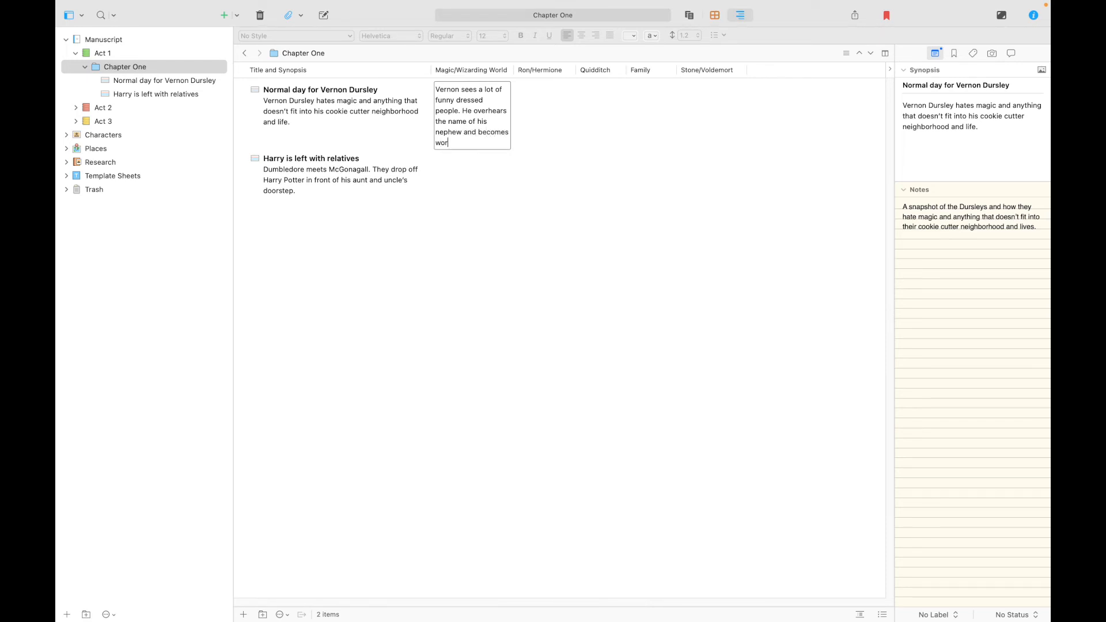
click(552, 96)
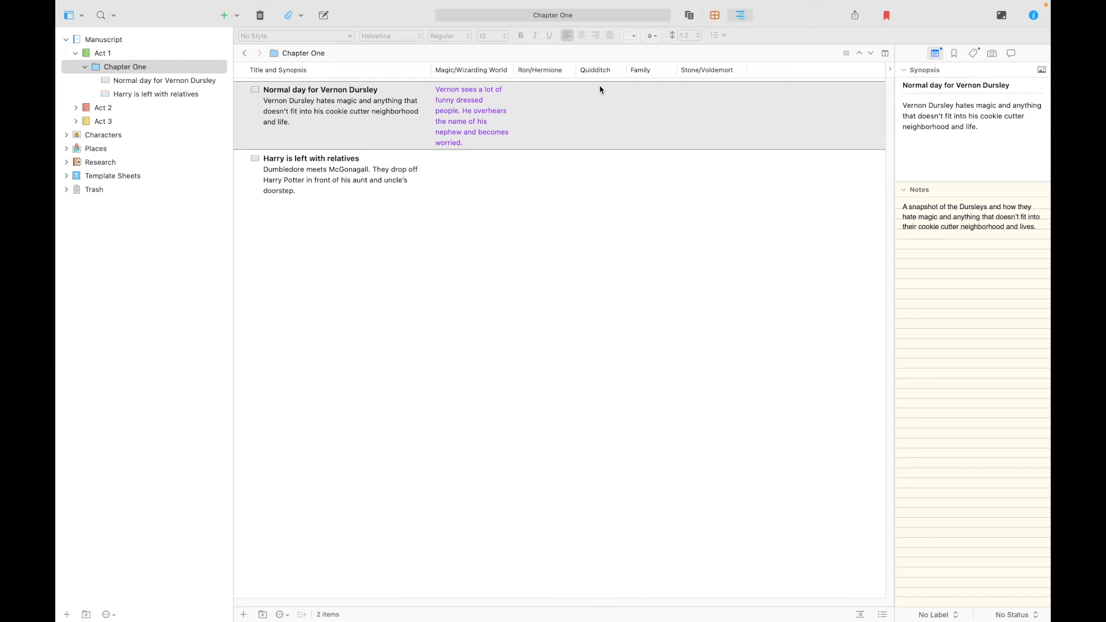
Enter "The Dursleys are Harry's only family." in the Family column of the "Normal day for Vernon Dursley" scene
click(650, 90)
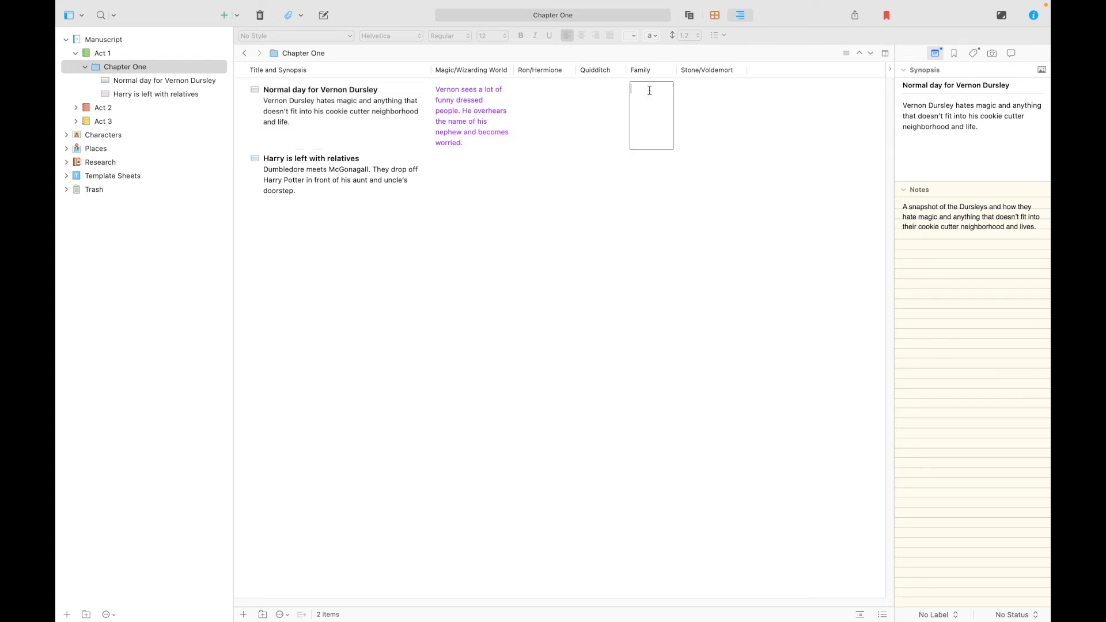
text(The Dursleys are Harry's only family.)
click(698, 107)
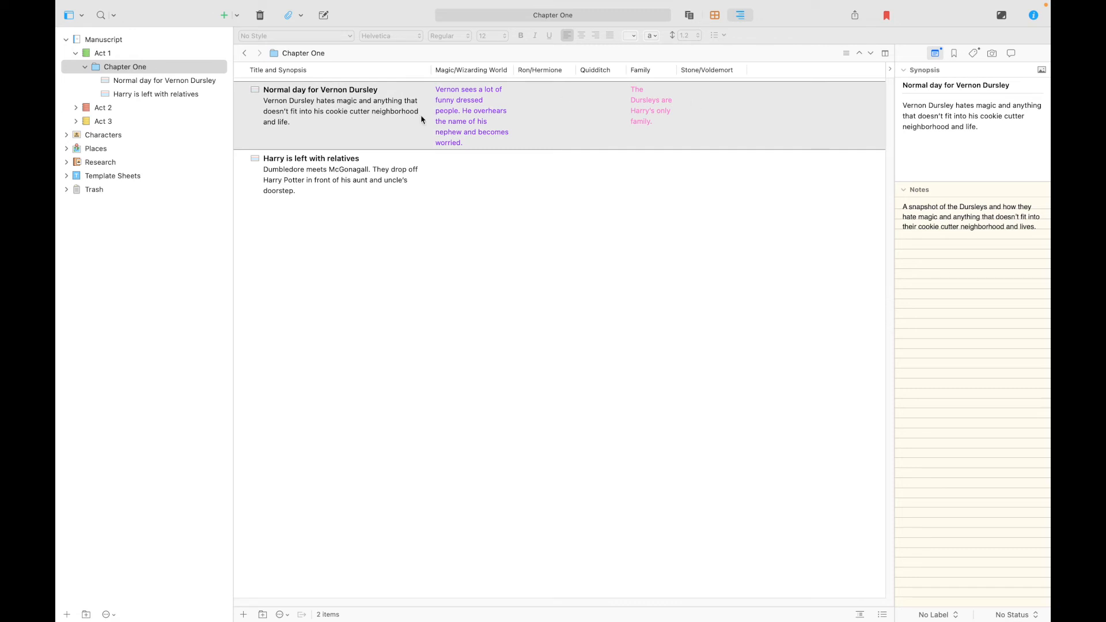
Fill the second scene's Magic/Wizarding World cell: "Dumbledore uses the Deluminator and the cat transforms into McGonagall. Hagrid flies in on a motorcycle."
click(461, 173)
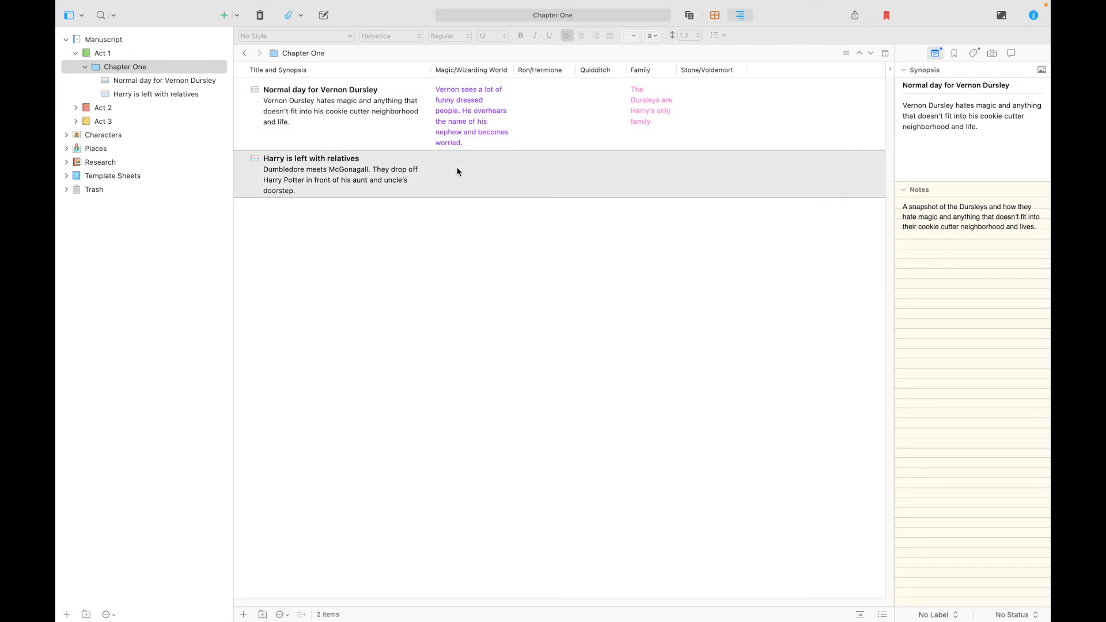
click(458, 169)
text(Dumbledor)
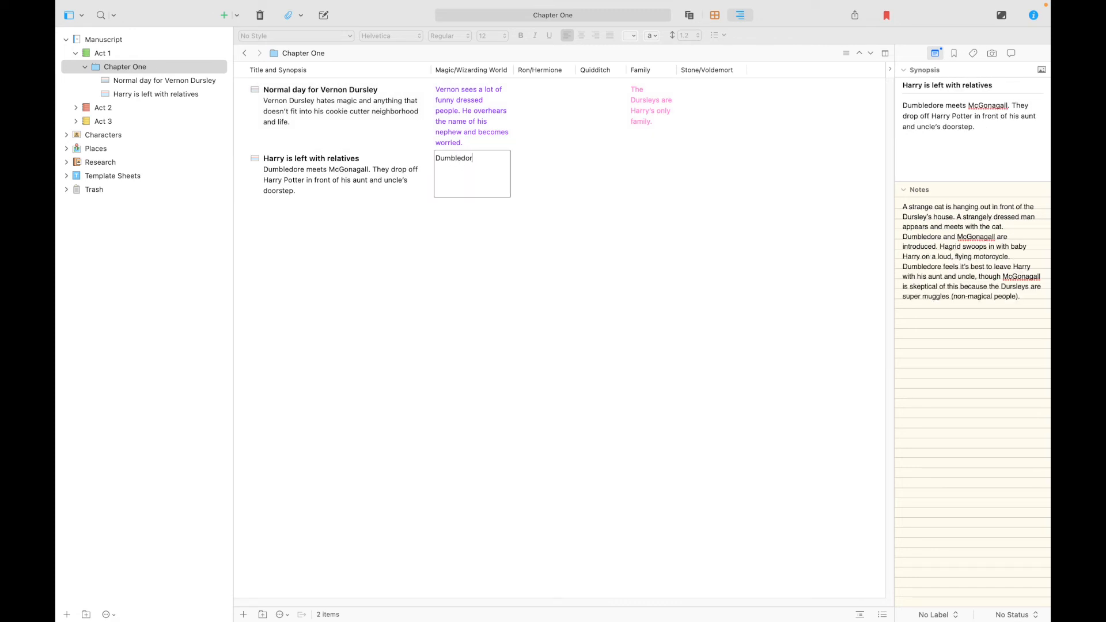
text(e uses the Deluminator and the cat trans)
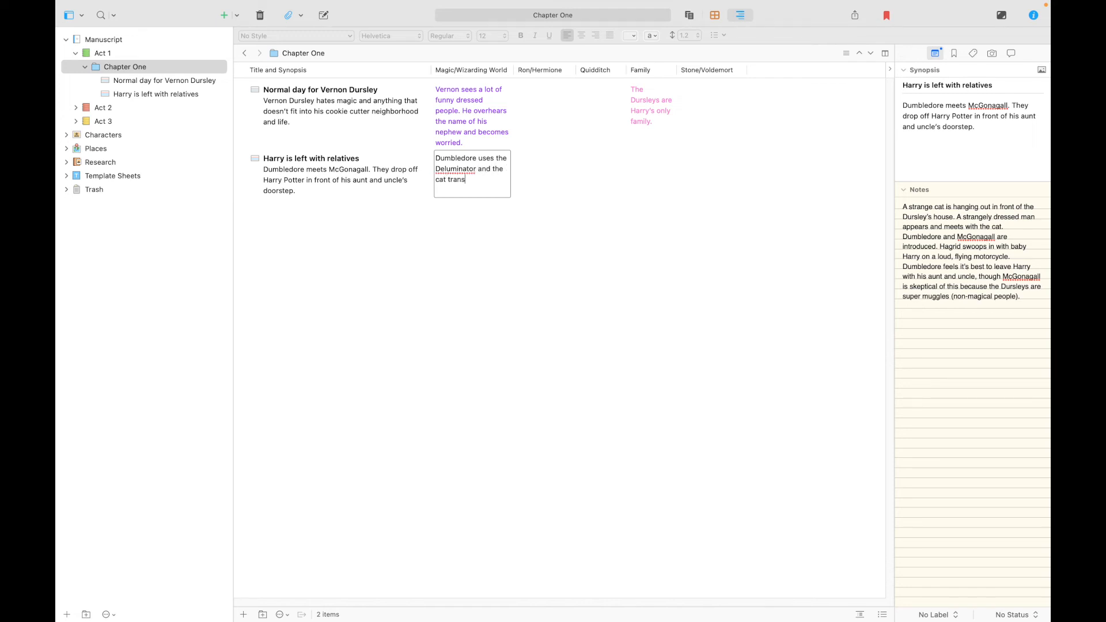
text(forms into McGonagall. Hagrid flies in o)
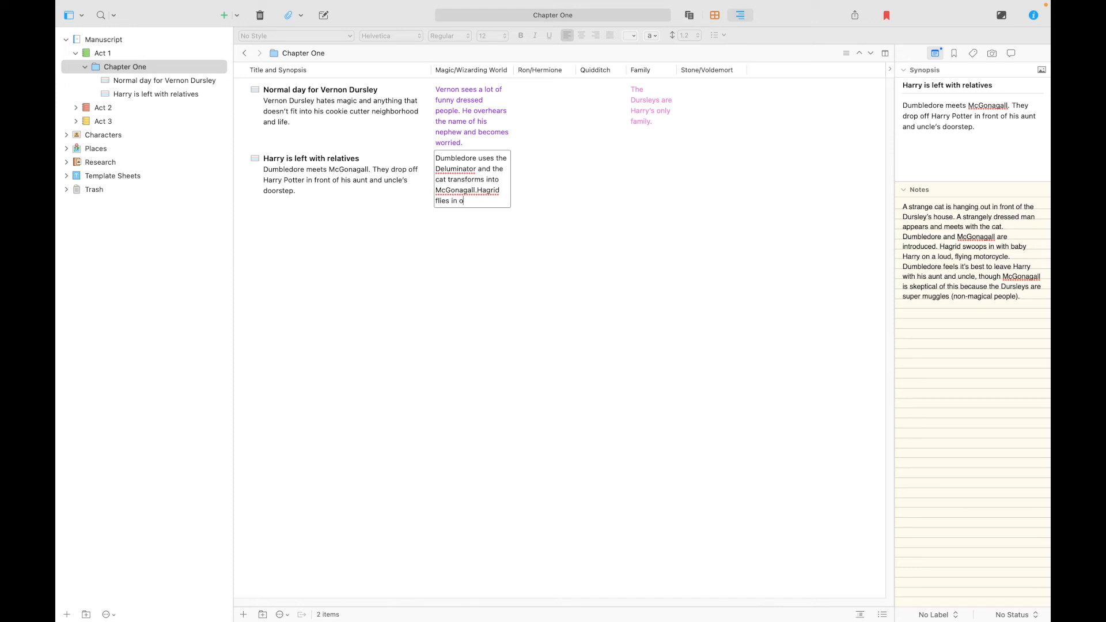
text(n a motorcycle.)
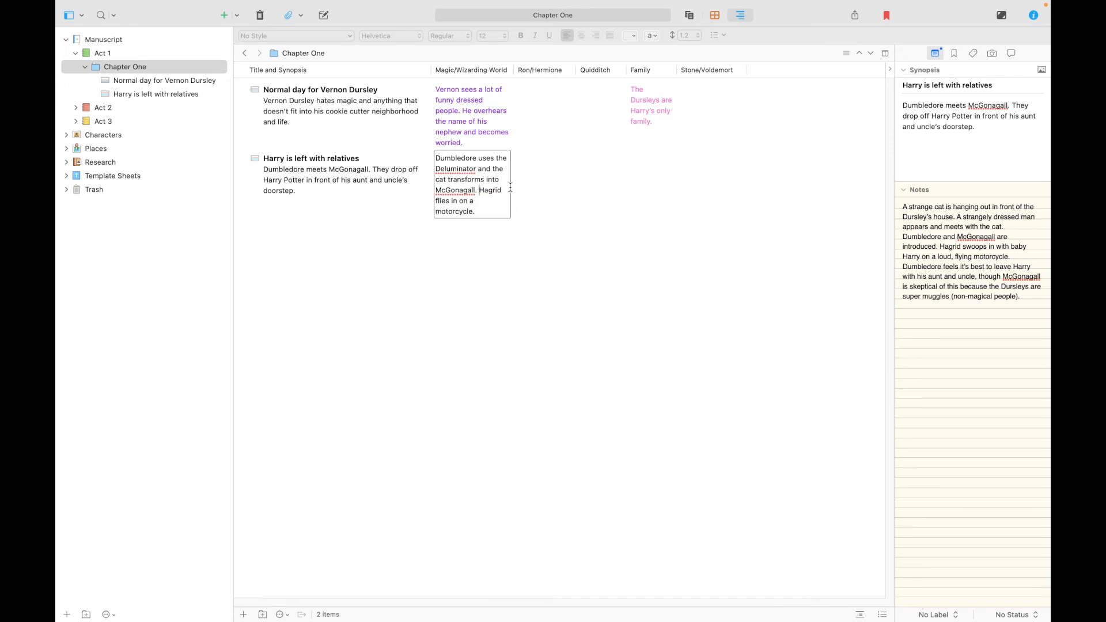
click(534, 159)
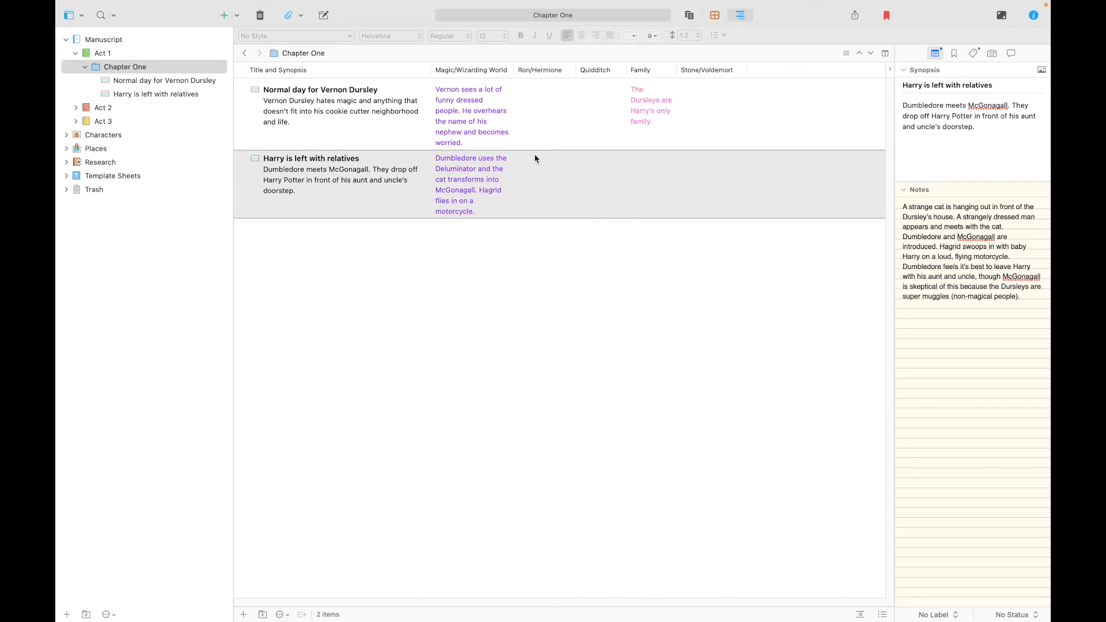
Enter "Harry is left with his aunt and uncle." in the Family column of the "Harry is left with relatives" scene
click(607, 168)
click(656, 163)
click(655, 164)
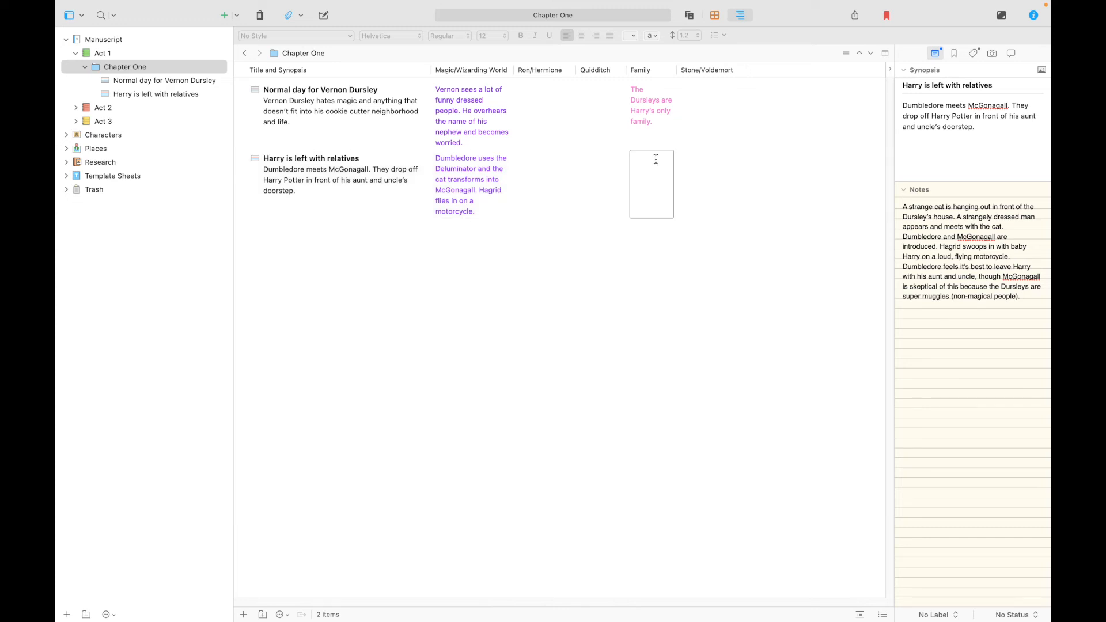
text(Harry is left with his aunt and uncle.)
click(708, 186)
Fill the second scene's Stone/Voldemort cell: "It is mentioned in a conversation between Dumbledore and McGonagall that Voldemort met his downfall by trying to kill Harry but failed."
click(708, 165)
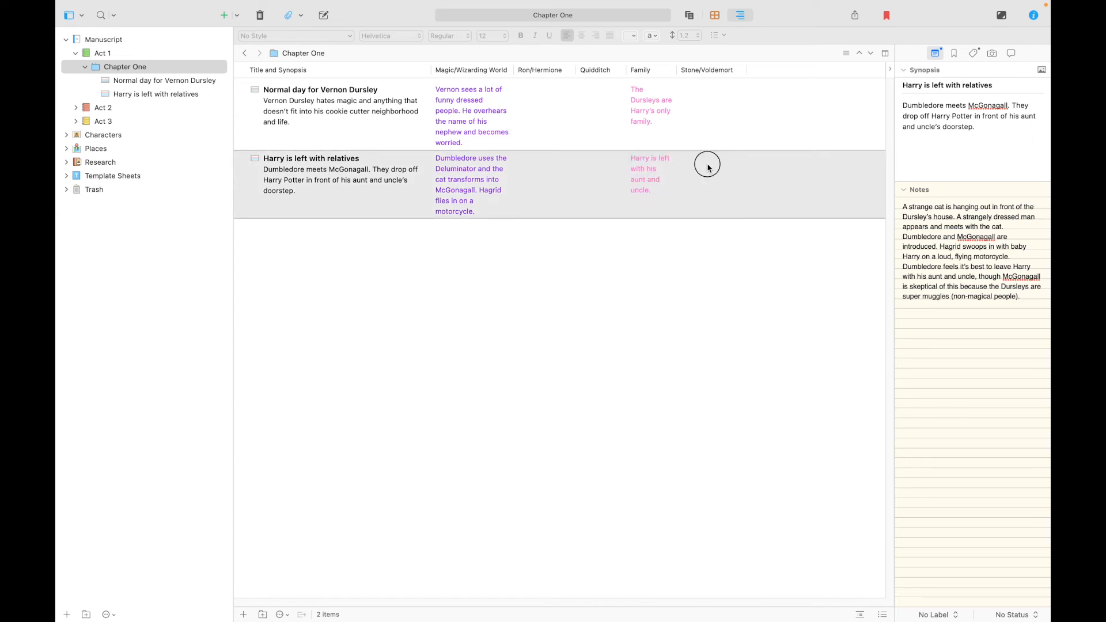
text(It is mentioned i)
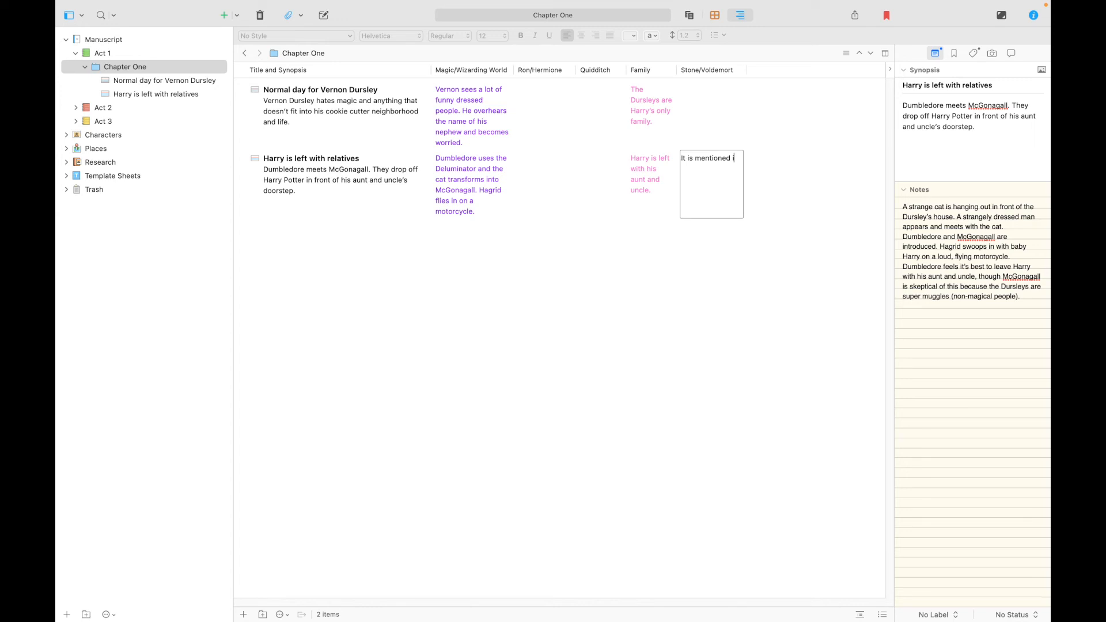
text(n a conversation between Dumbledore and McGo)
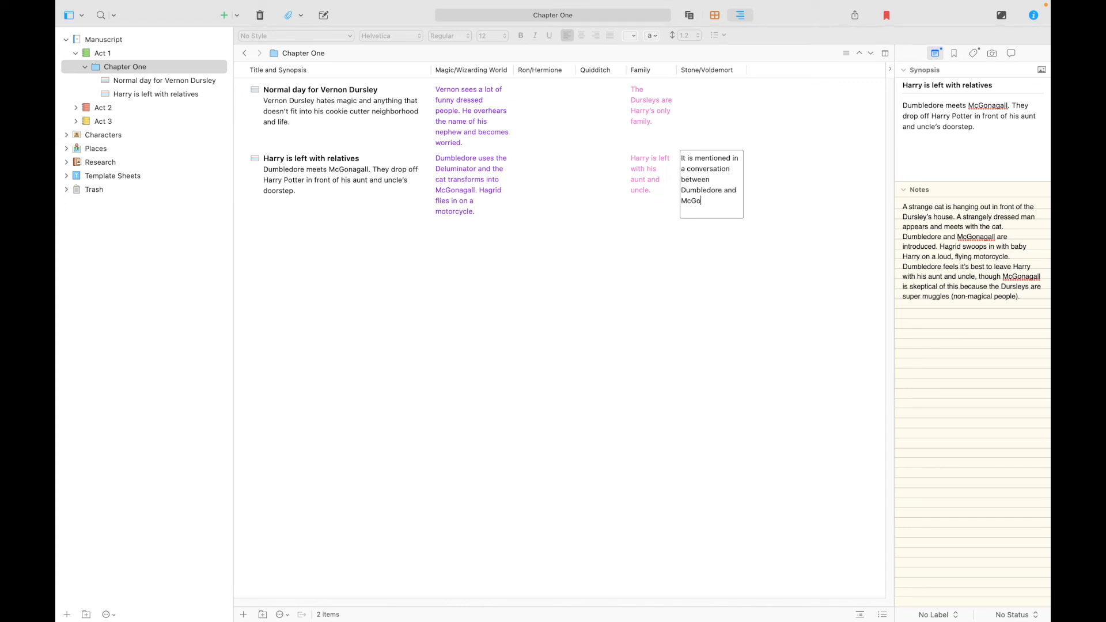
text(nagall that Voldemort met his downfa)
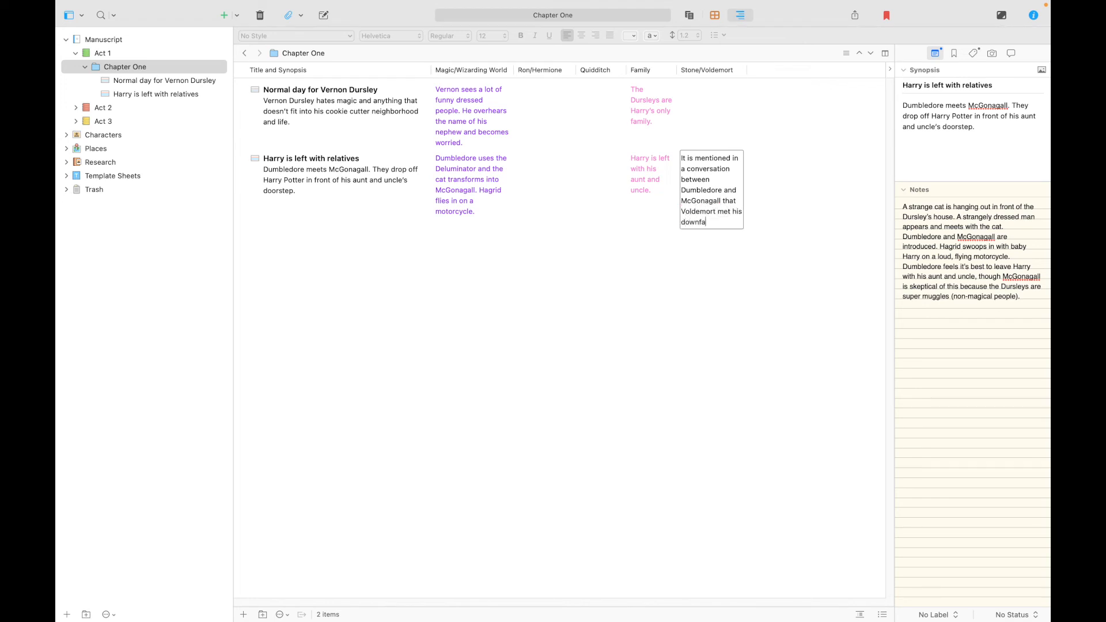
text(ll by trying to kill Harry.)
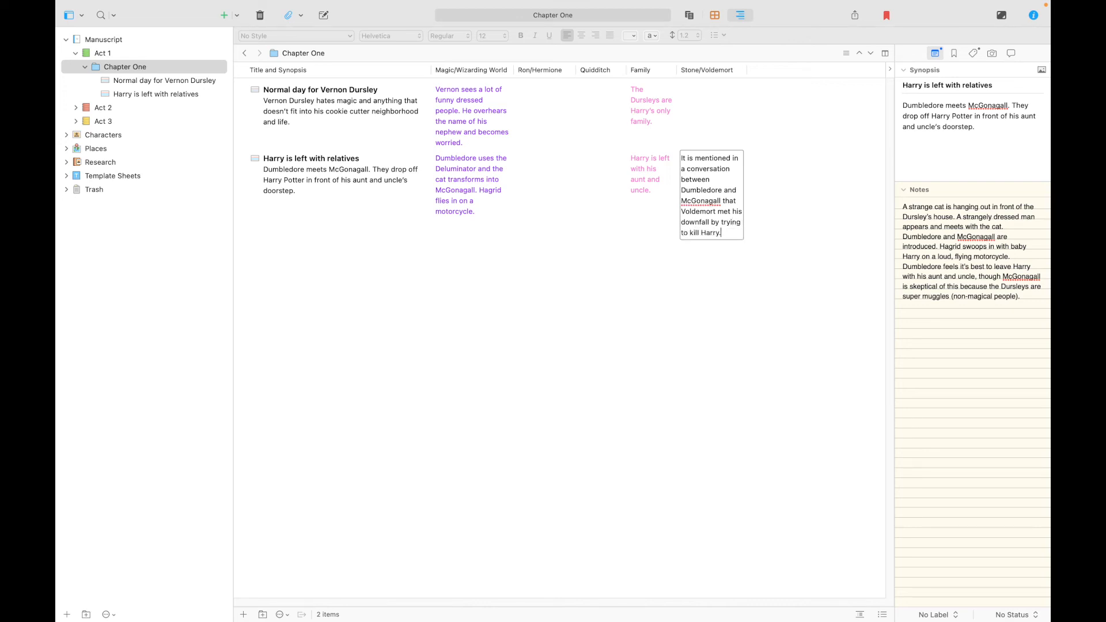
key(BackSpace)
text( but failed.)
click(527, 310)
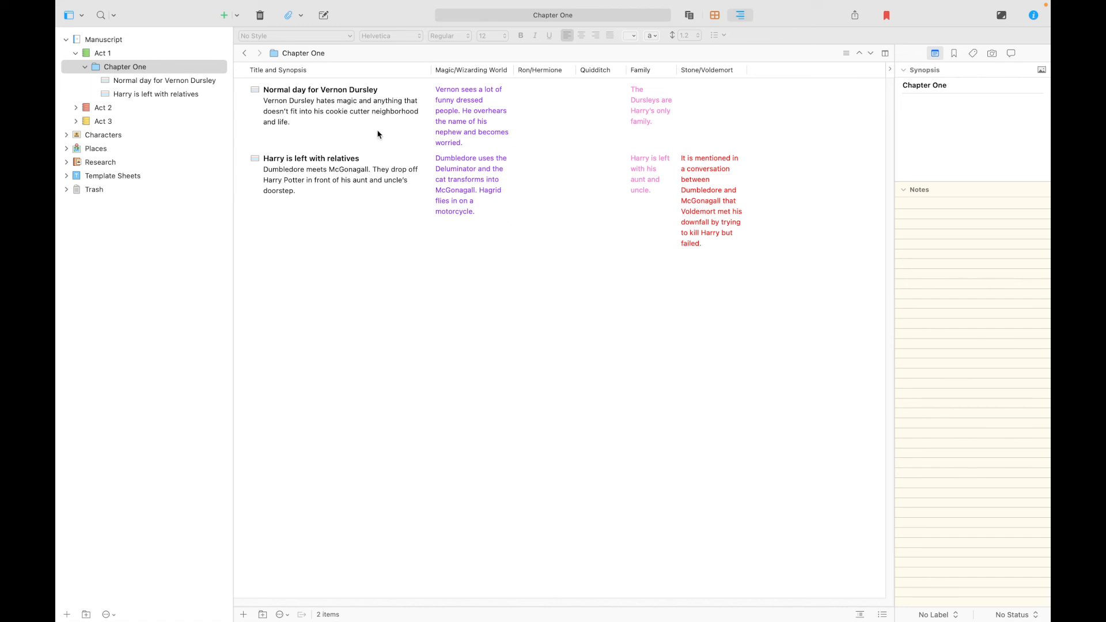
Show Chapter One as index cards, place the "Normal day for Vernon Dursley" card after "Harry is left with relatives", and return it to first place
click(352, 114)
drag(352, 114, 253, 91)
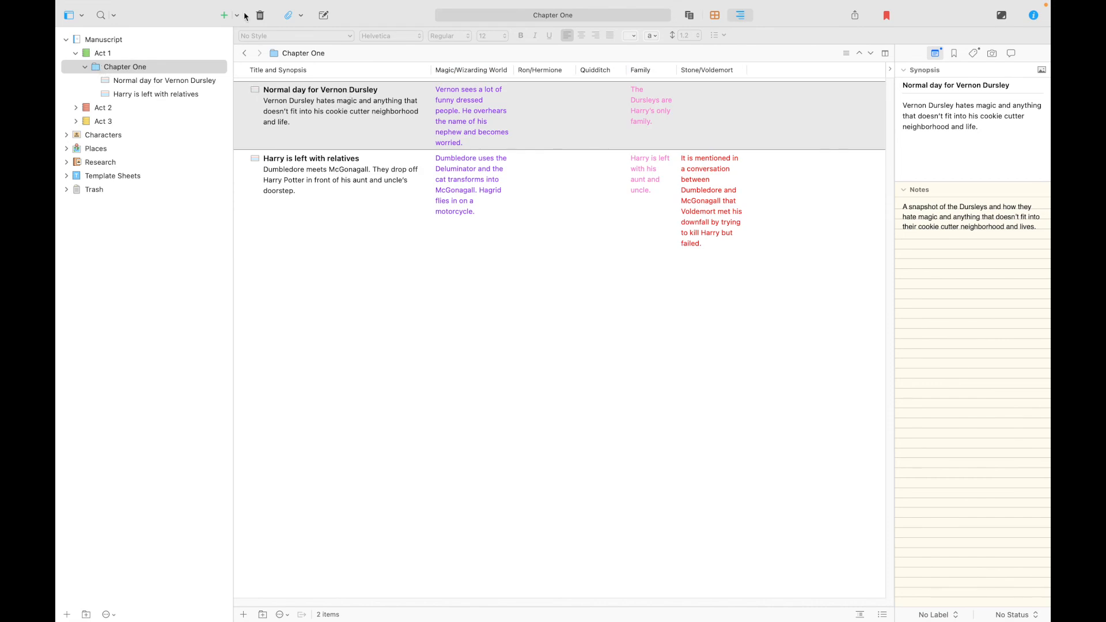
mouse_move(716, 2)
click(722, 38)
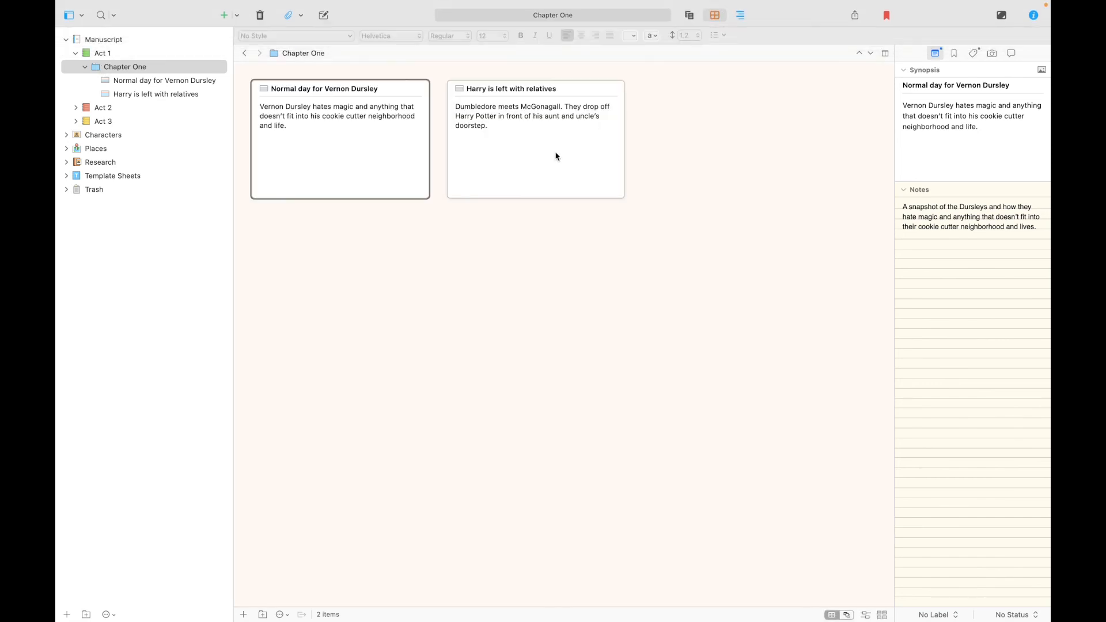
drag(375, 168, 634, 183)
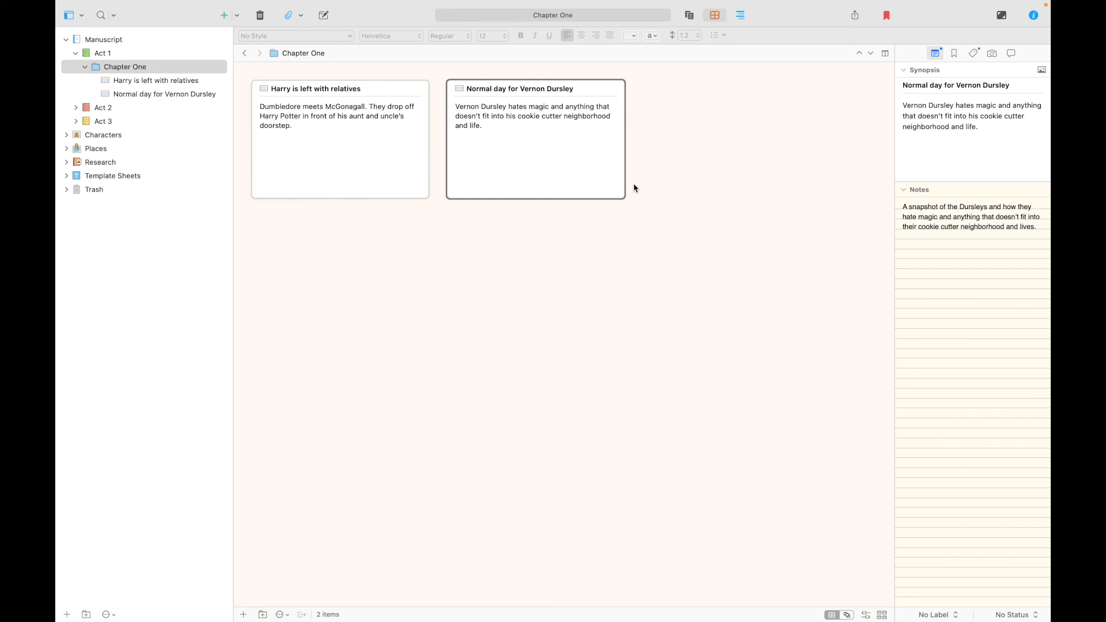
drag(553, 158, 301, 139)
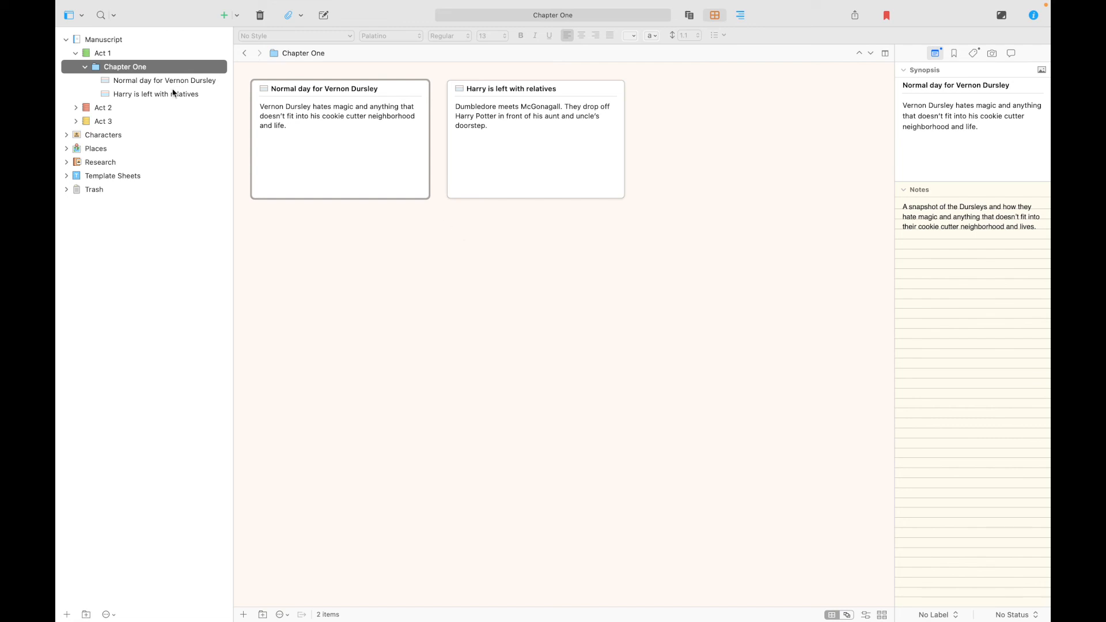
Write "Start writing." in the text of the "Normal day for Vernon Dursley" scene and delete it again
click(154, 85)
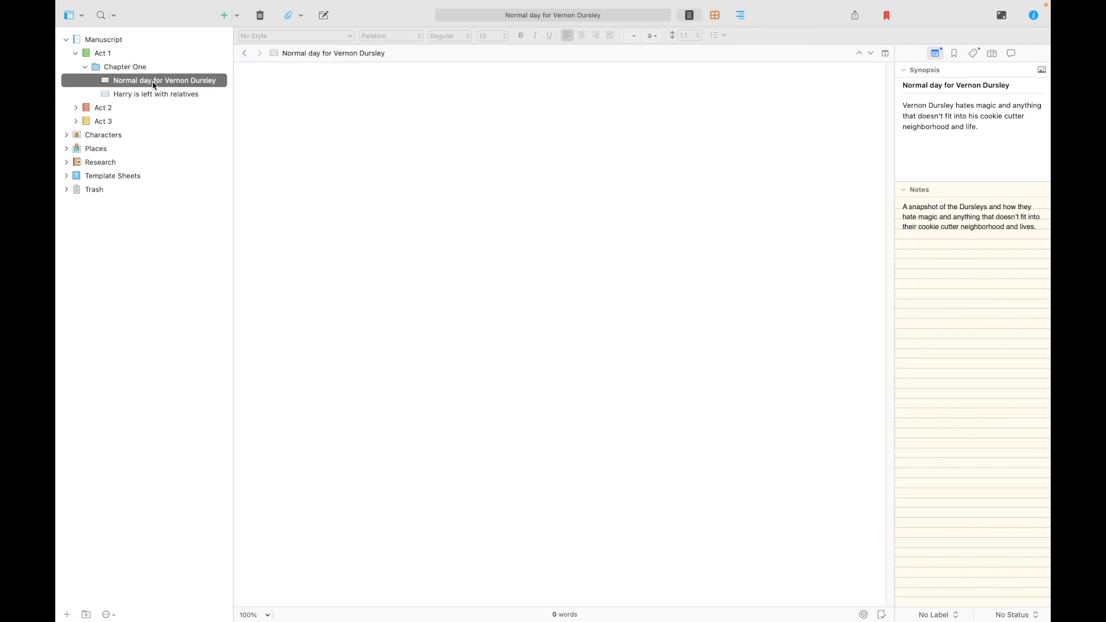
click(576, 154)
text(Start writing.)
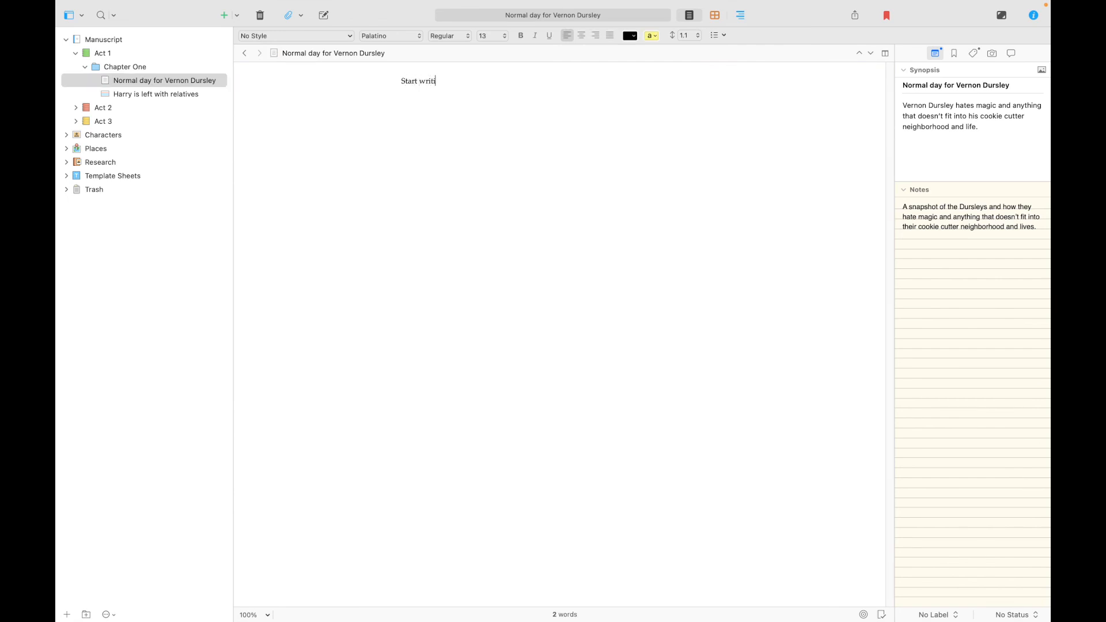
key(BackSpace)
key(BackSpace)
key(BackSpace)
key(BackSpace)
key(BackSpace)
key(BackSpace)
key(BackSpace)
key(BackSpace)
key(BackSpace)
key(BackSpace)
key(BackSpace)
key(BackSpace)
key(BackSpace)
key(BackSpace)
key(BackSpace)
Show Chapter One's scenes as one continuous text and enter "Write here." in the "Normal day for Vernon Dursley" section
click(118, 71)
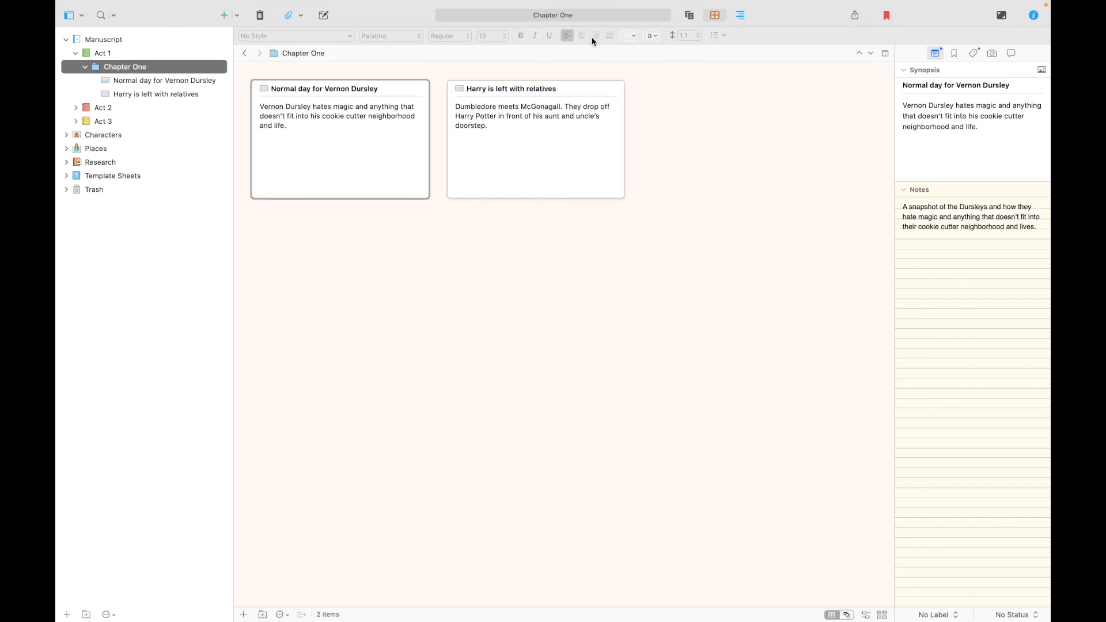
click(691, 16)
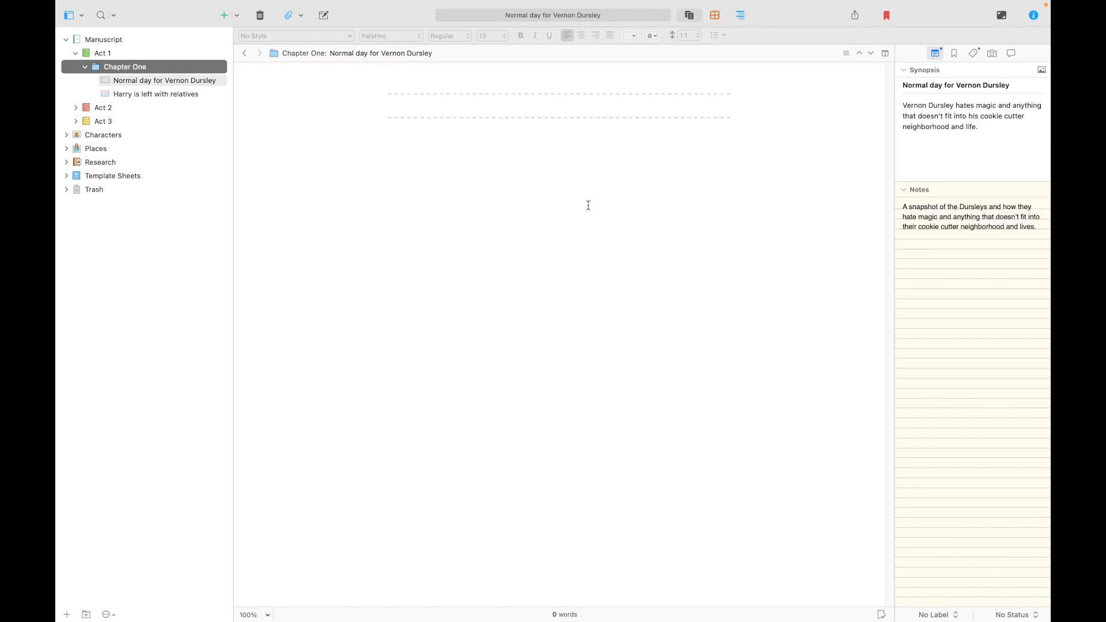
click(446, 105)
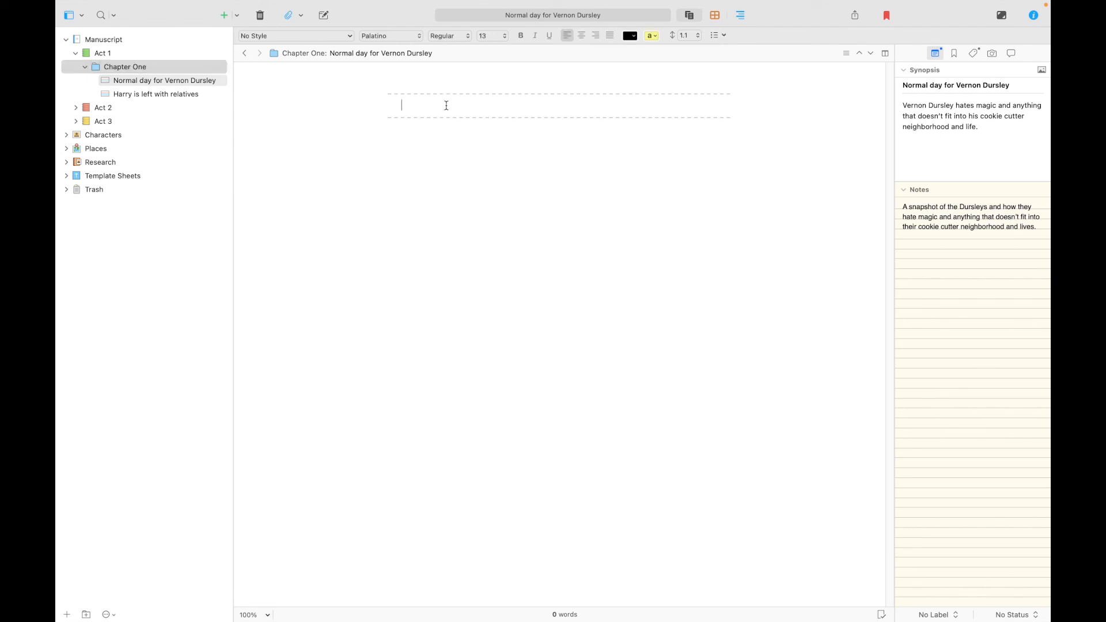
text(Write here.)
click(423, 138)
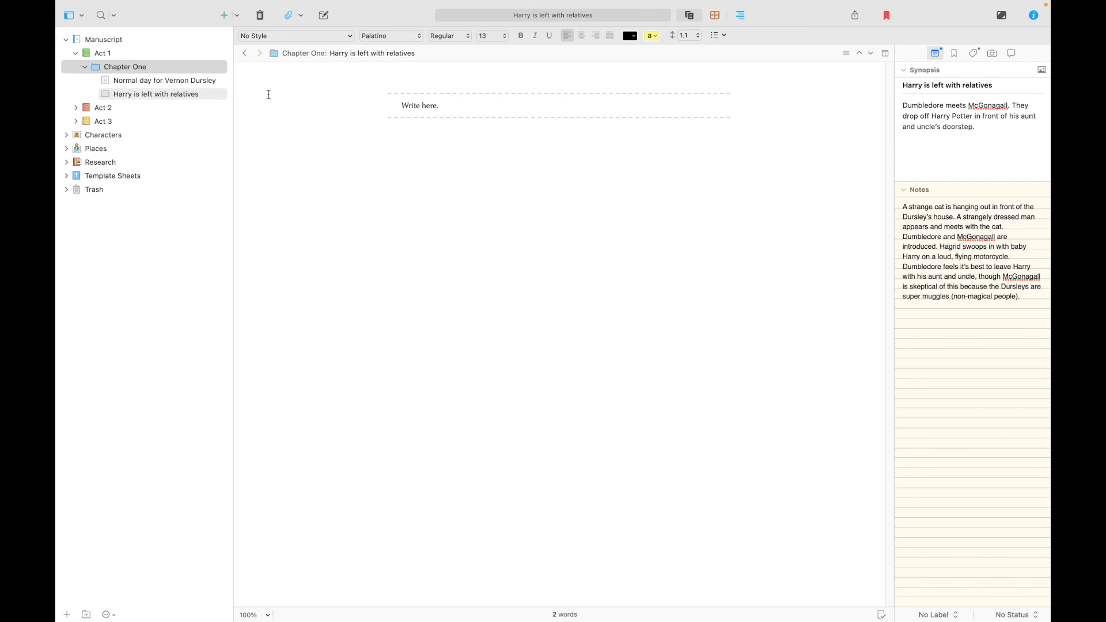
View the two Chapter One scenes individually and return to the chapter's combined text
click(130, 97)
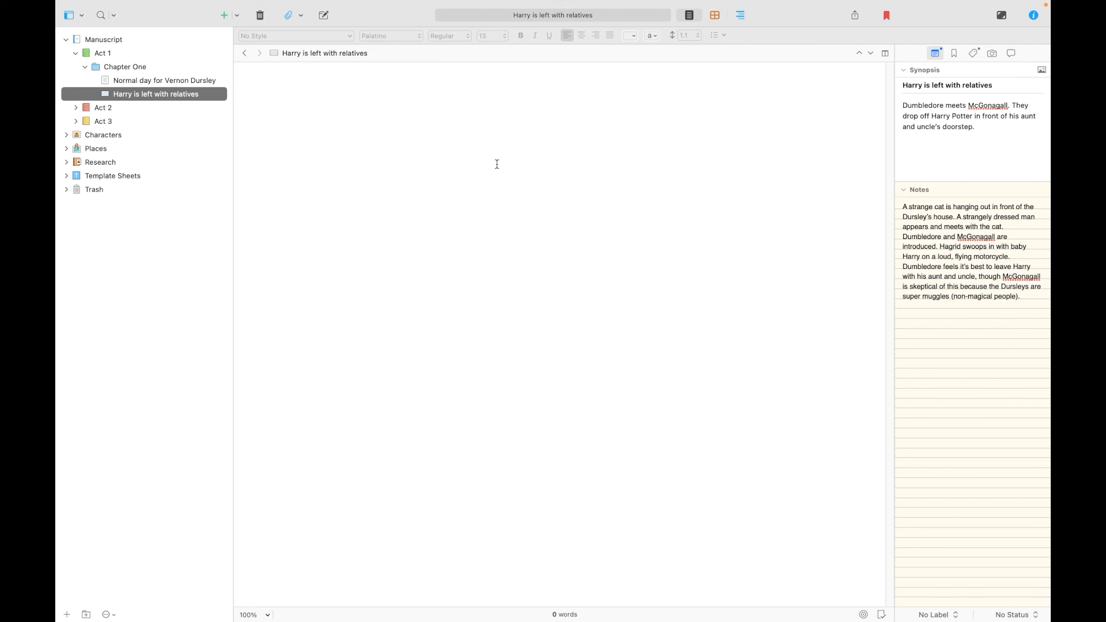
click(145, 82)
click(130, 69)
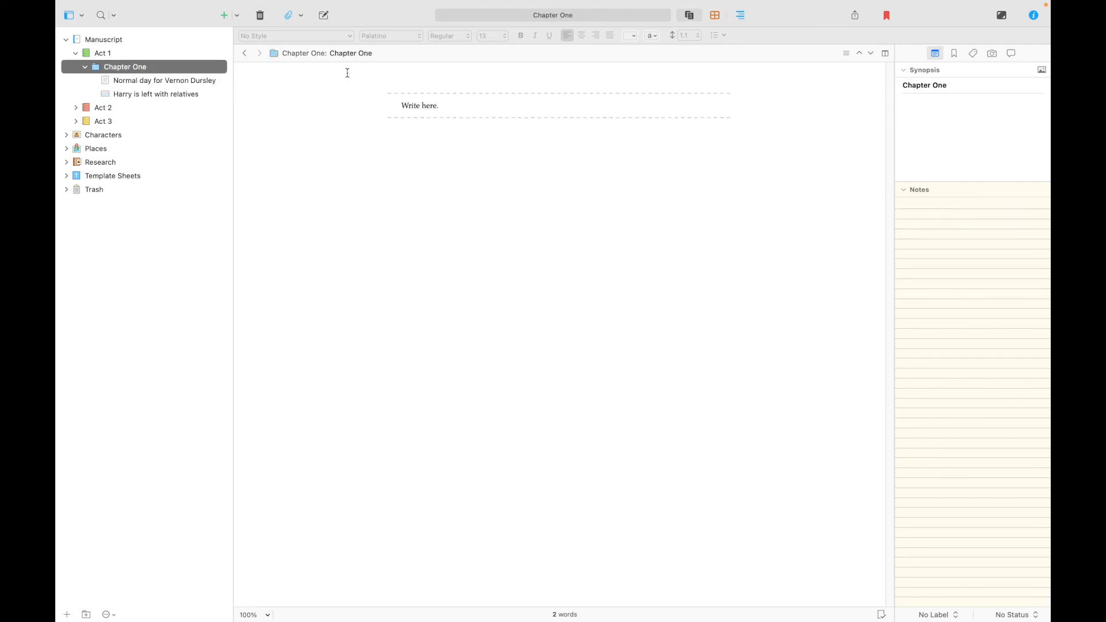
Display the whole Manuscript as continuous text and go through its sections from Act 1 to "Harry is left with relatives"
click(116, 40)
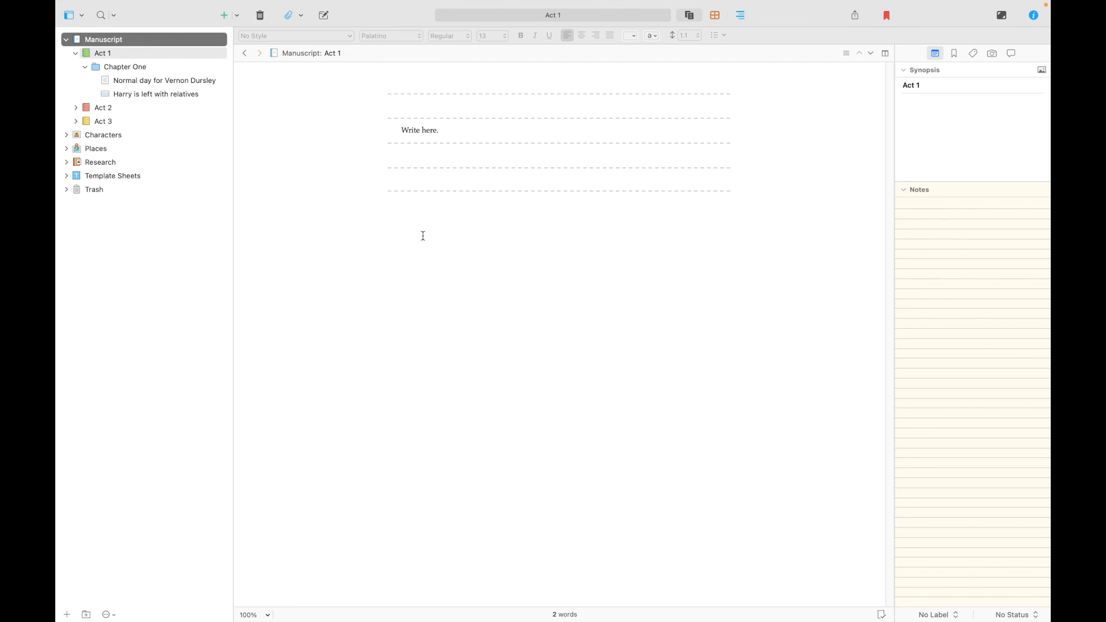
click(449, 84)
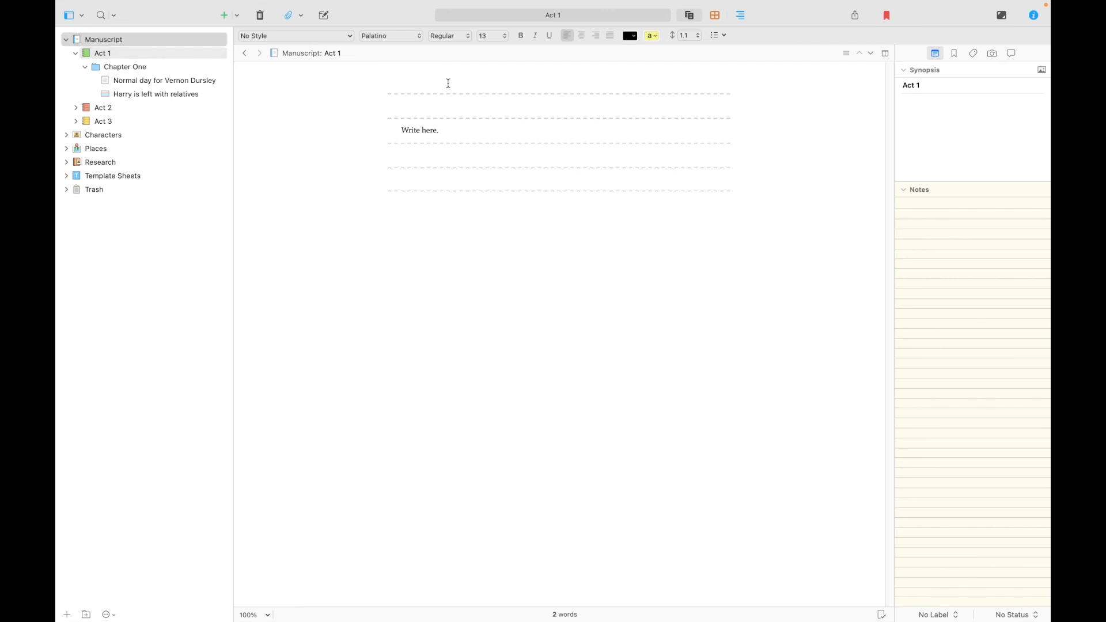
key(Down)
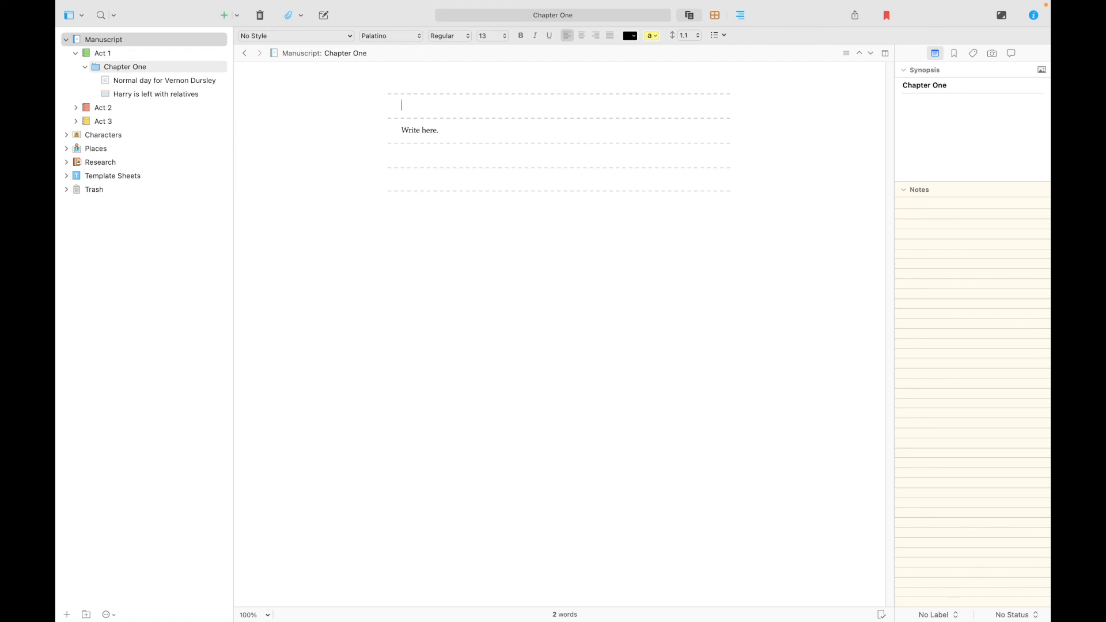
key(Down)
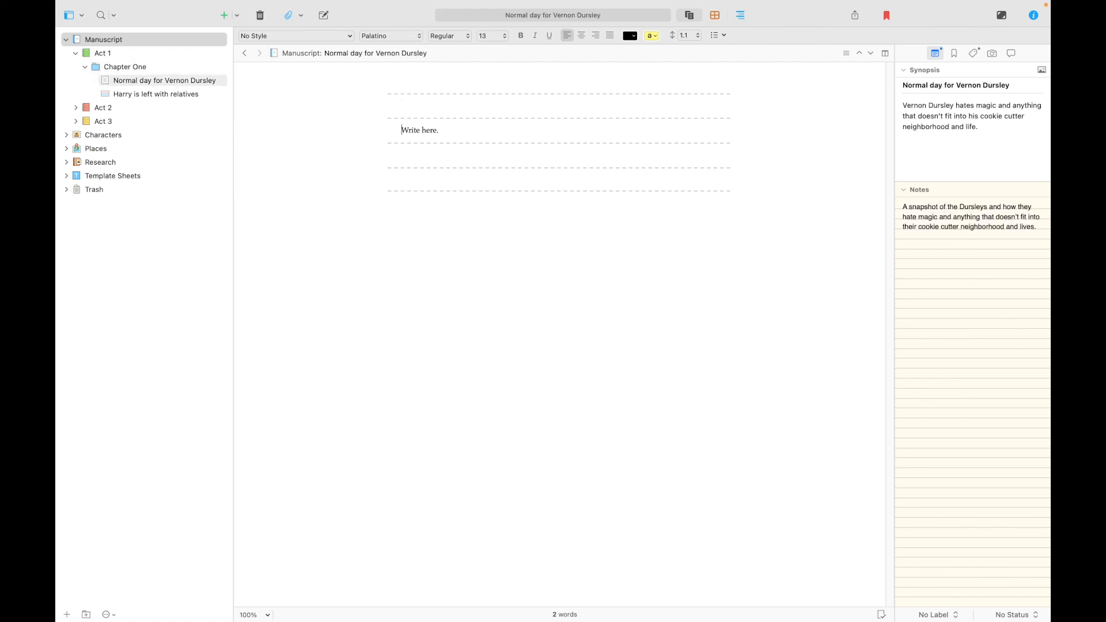
key(Down)
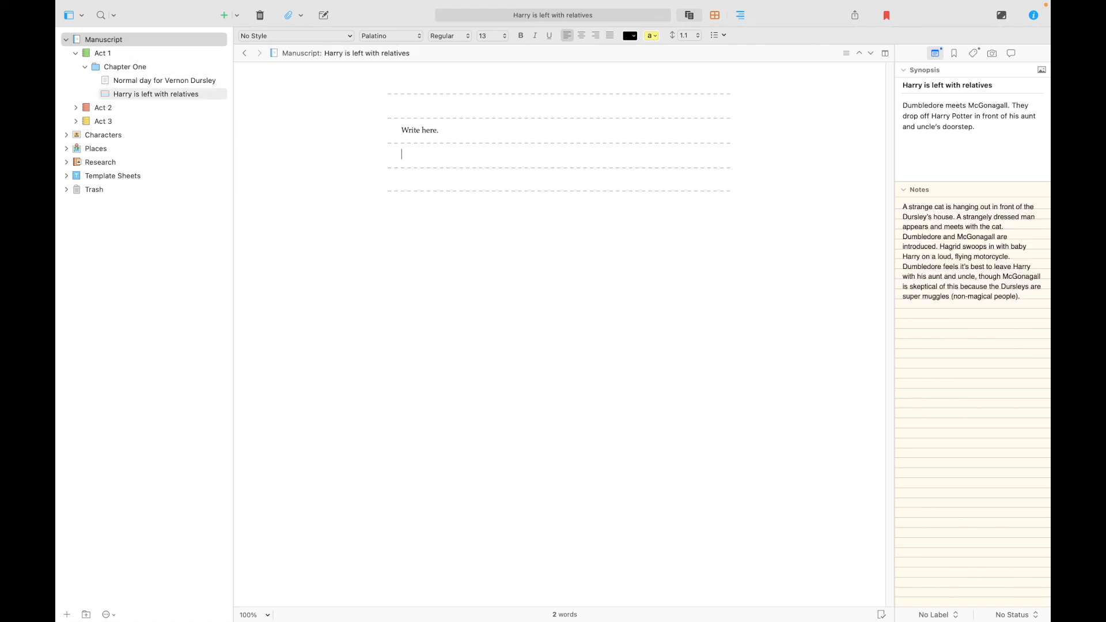